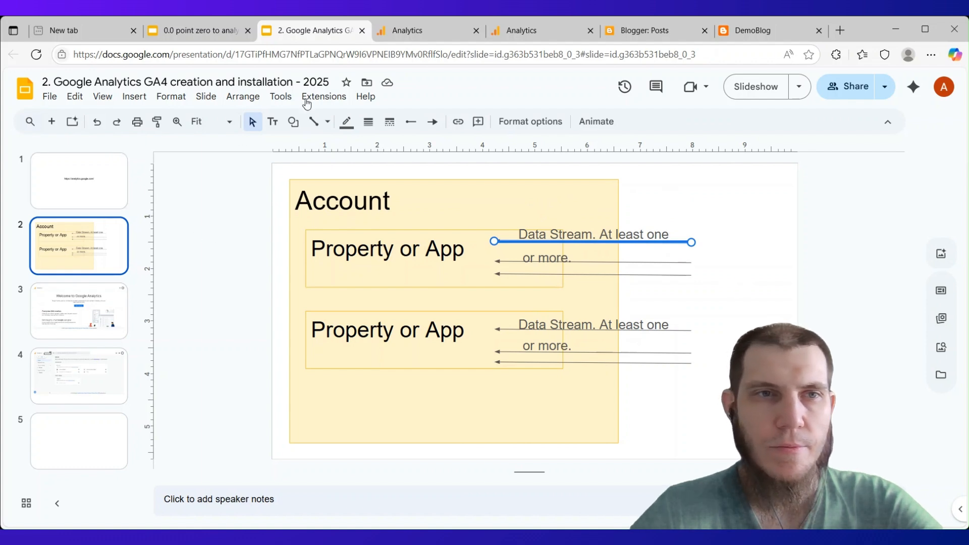
# Switch to Google Analytics and examine the welcome page for an account that has no Analytics set up.
pyautogui.click(415, 34)
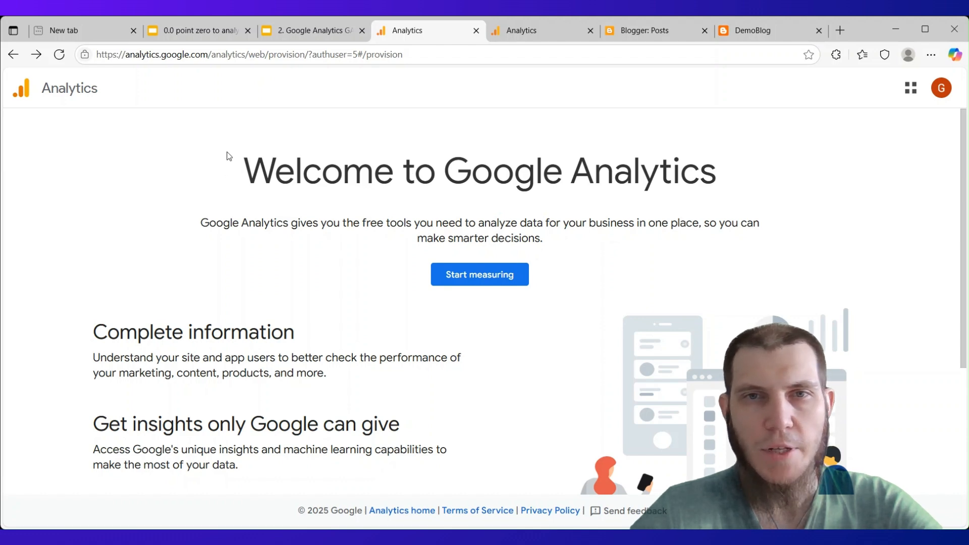
pyautogui.moveTo(228, 157); pyautogui.dragTo(734, 302)
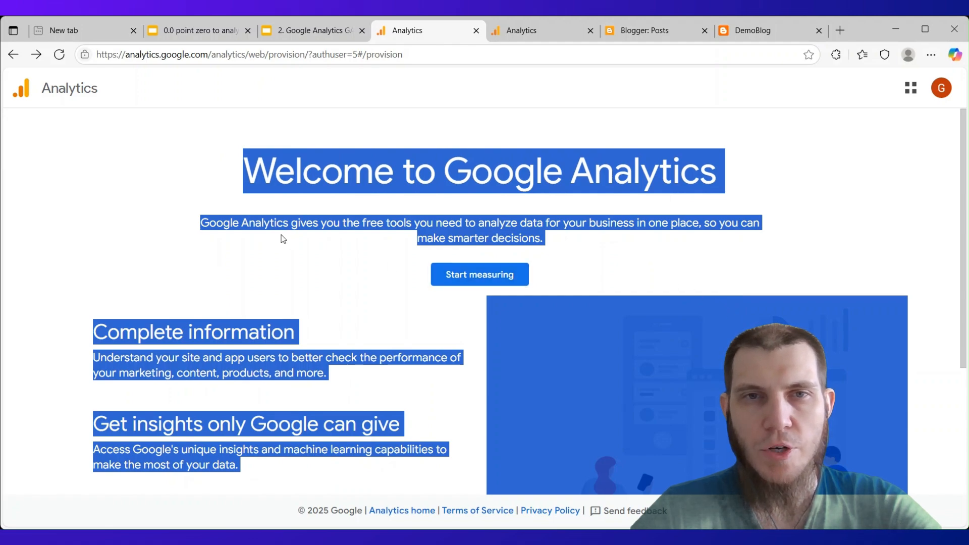
pyautogui.click(403, 262)
pyautogui.scroll(-3, 307, 269)
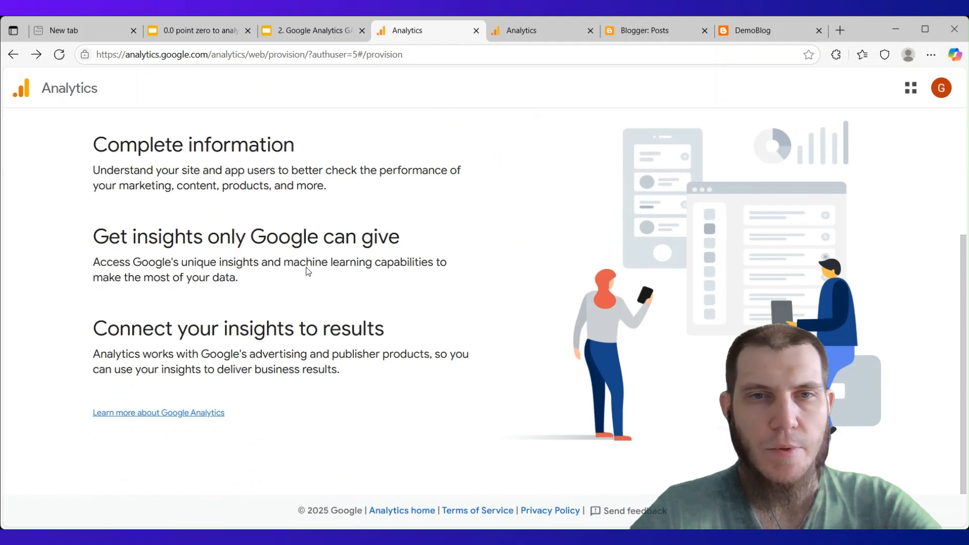
pyautogui.scroll(2, 306, 267)
pyautogui.scroll(2, 306, 269)
pyautogui.scroll(-3, 307, 269)
pyautogui.scroll(3, 310, 269)
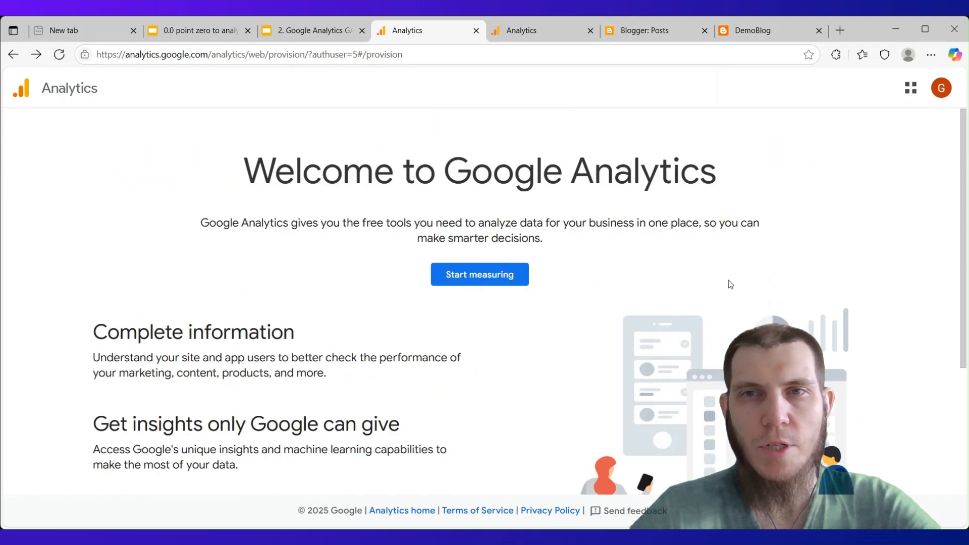
# Compare the Admin page of the existing Analytics account with the welcome page of the new one.
pyautogui.click(539, 32)
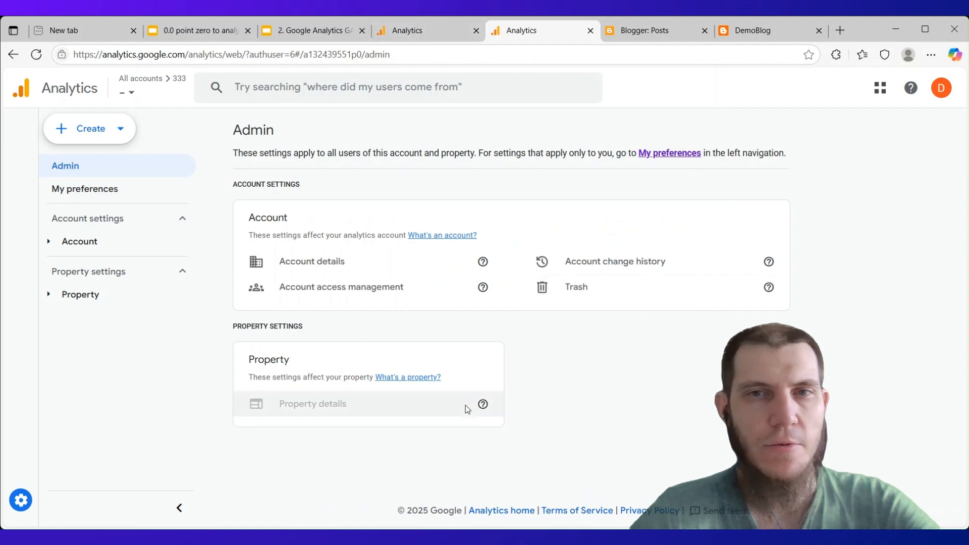
pyautogui.click(422, 35)
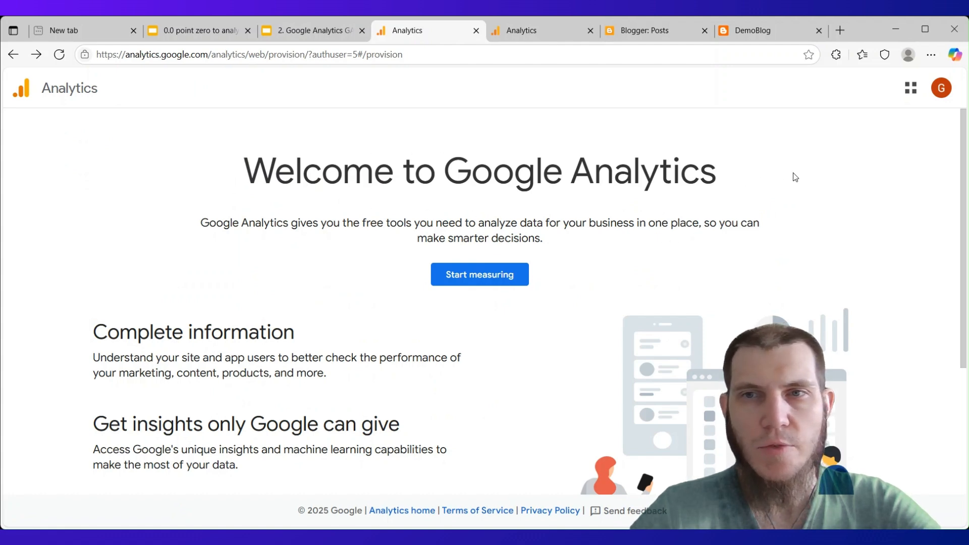
pyautogui.scroll(-3, 197, 192)
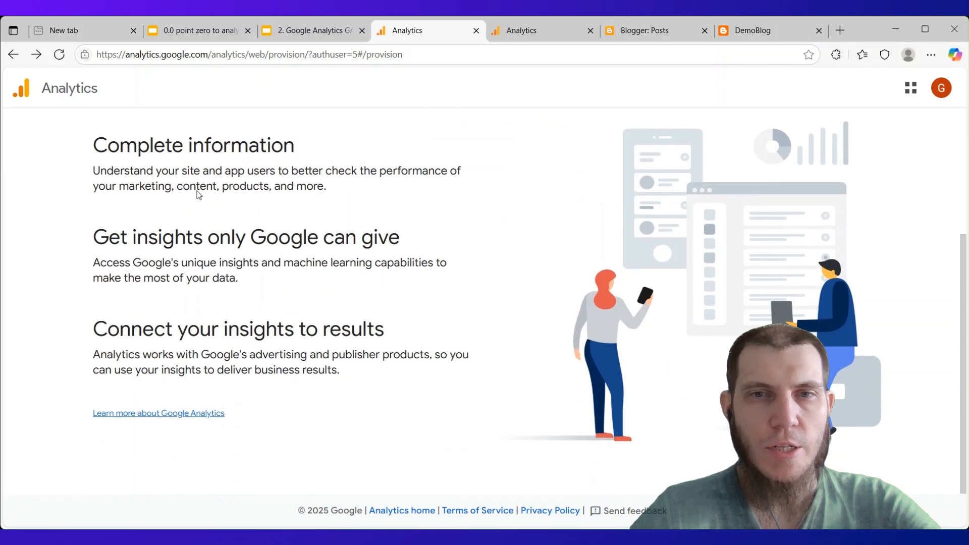
pyautogui.scroll(3, 197, 193)
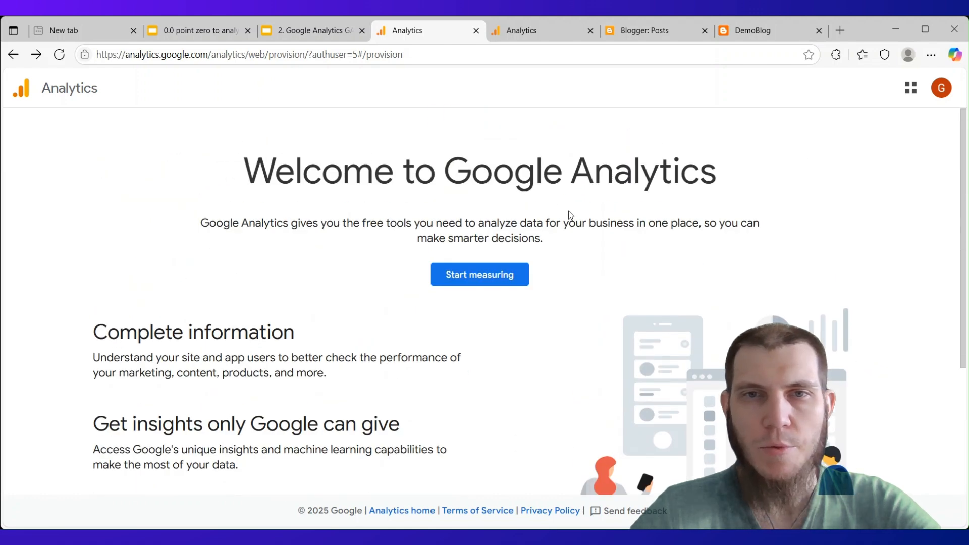
pyautogui.click(486, 282)
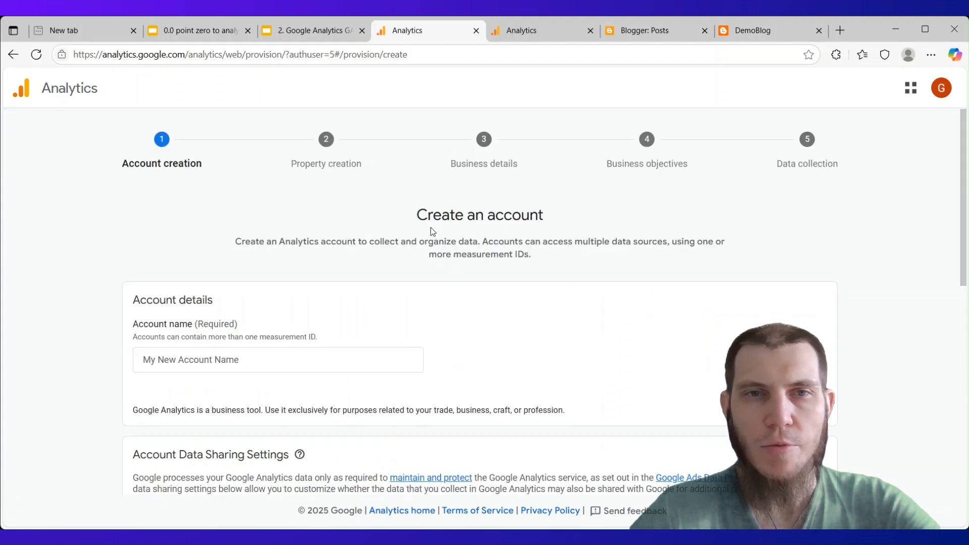
pyautogui.scroll(-5, 432, 230)
pyautogui.scroll(-1, 430, 231)
pyautogui.scroll(7, 431, 231)
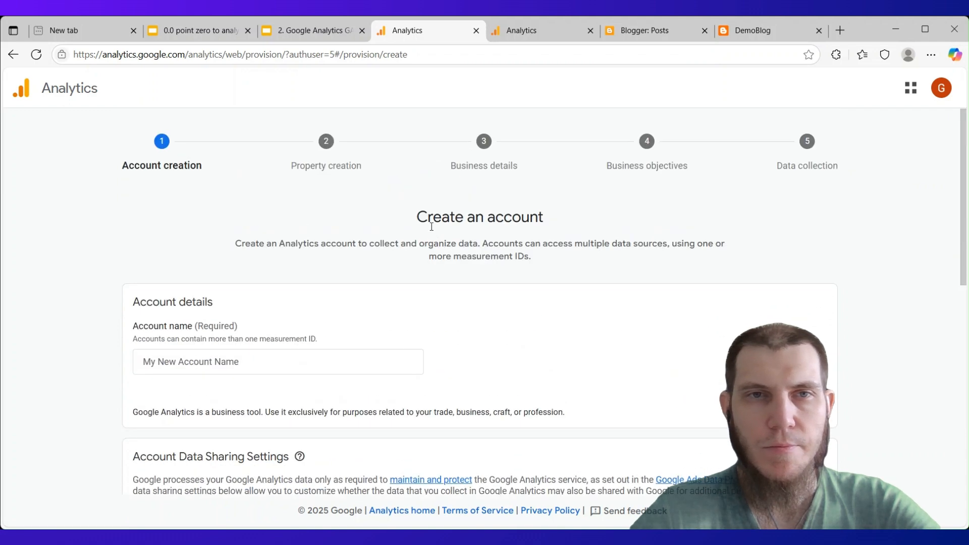
pyautogui.click(14, 55)
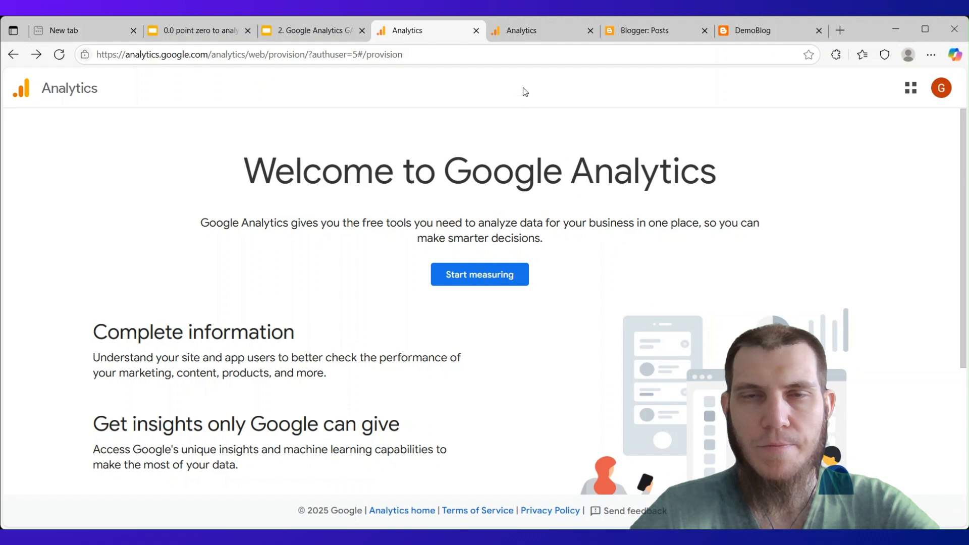
# Review the presentation slides showing the Analytics Home page and the Admin page.
pyautogui.click(513, 29)
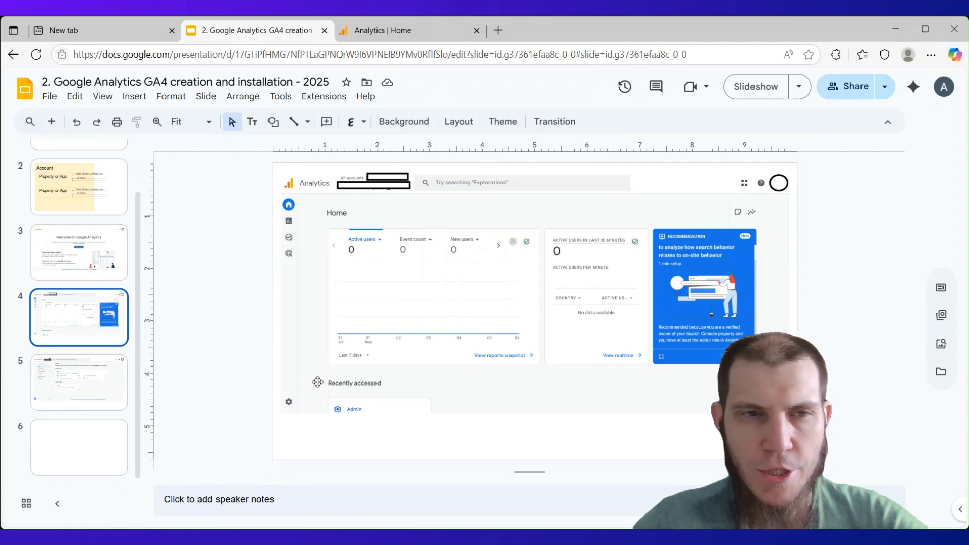
pyautogui.click(101, 392)
pyautogui.click(85, 320)
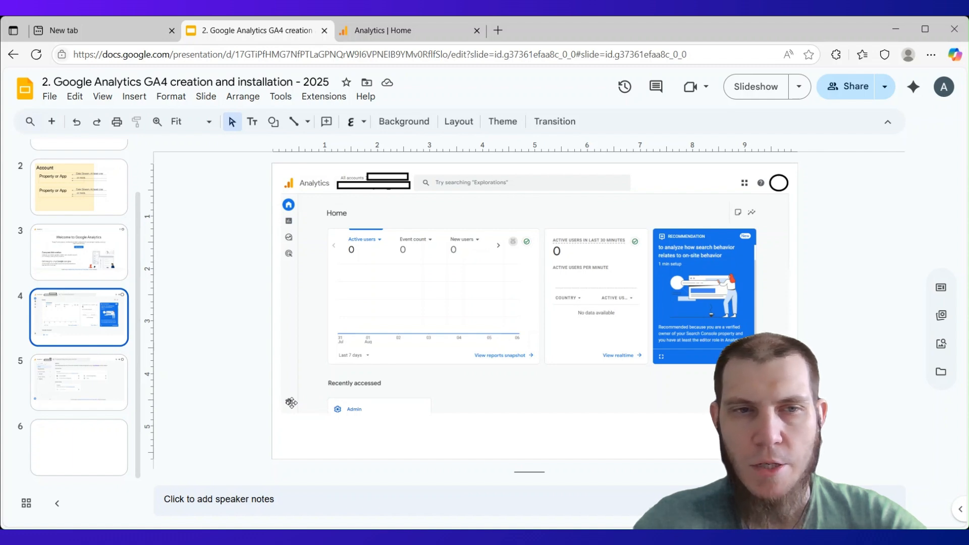
pyautogui.click(83, 386)
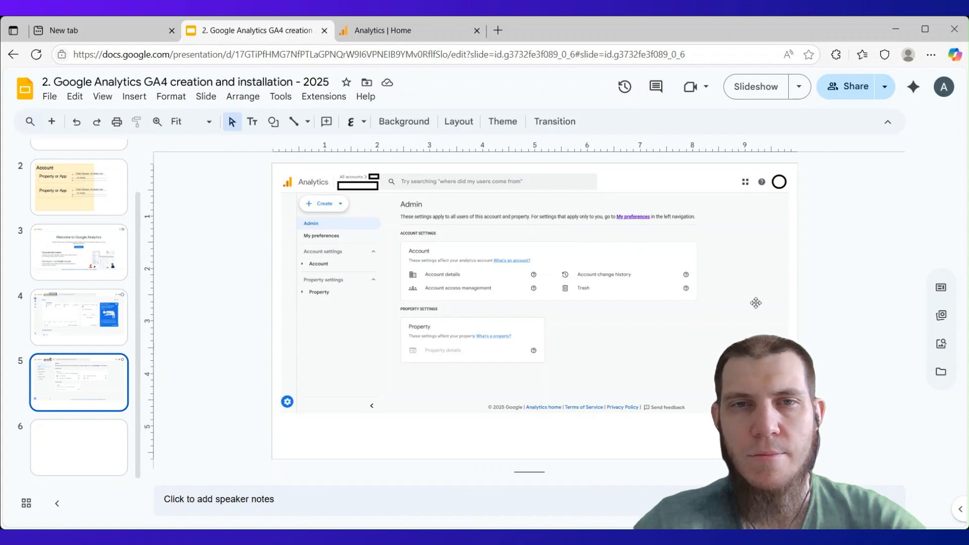
# Switch back to the Analytics Admin page and start creating a new account.
pyautogui.hotkey('alt', 'Tab')
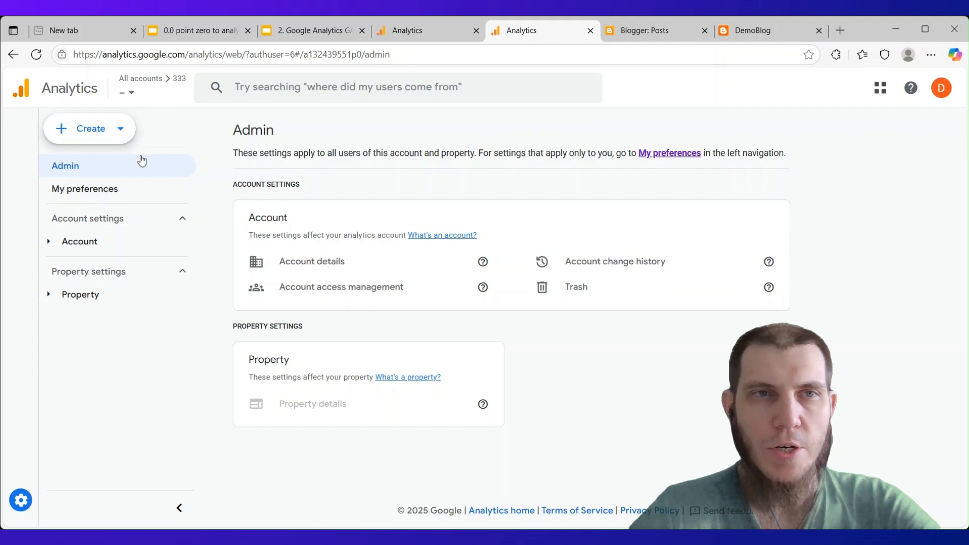
pyautogui.click(84, 132)
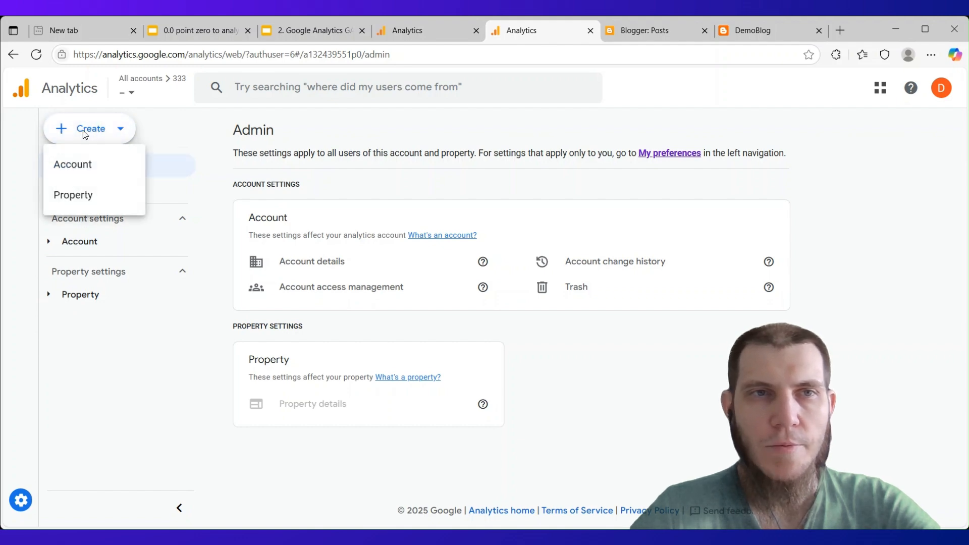
pyautogui.click(96, 169)
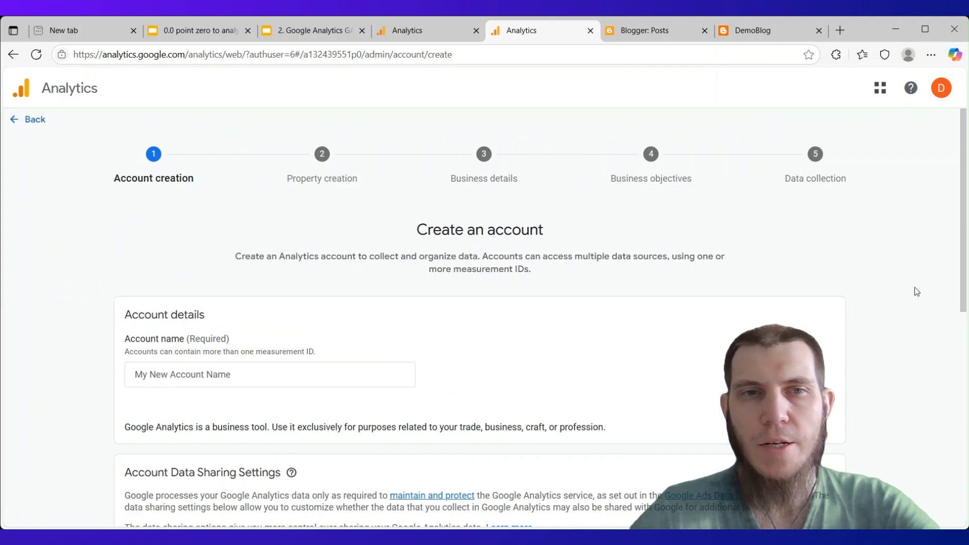
pyautogui.scroll(-2, 903, 307)
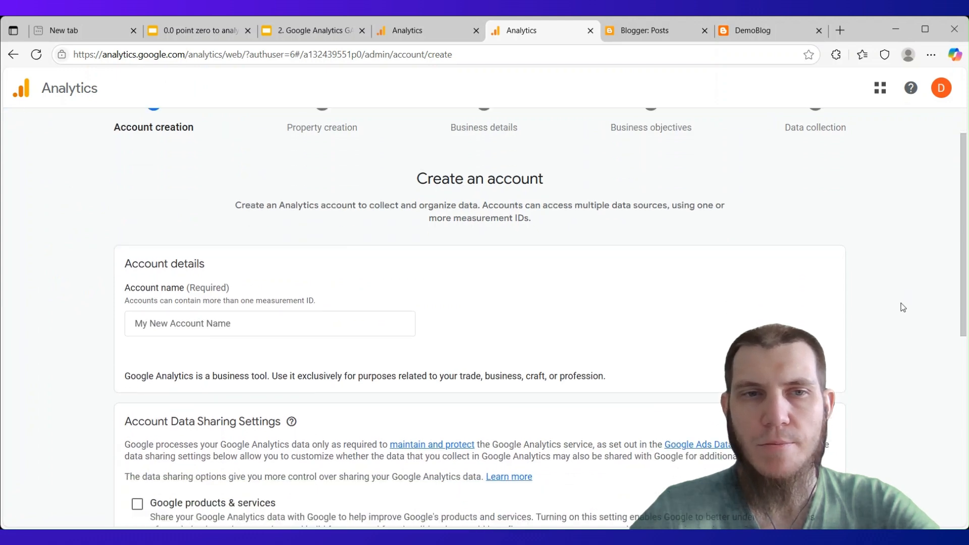
pyautogui.scroll(2, 903, 307)
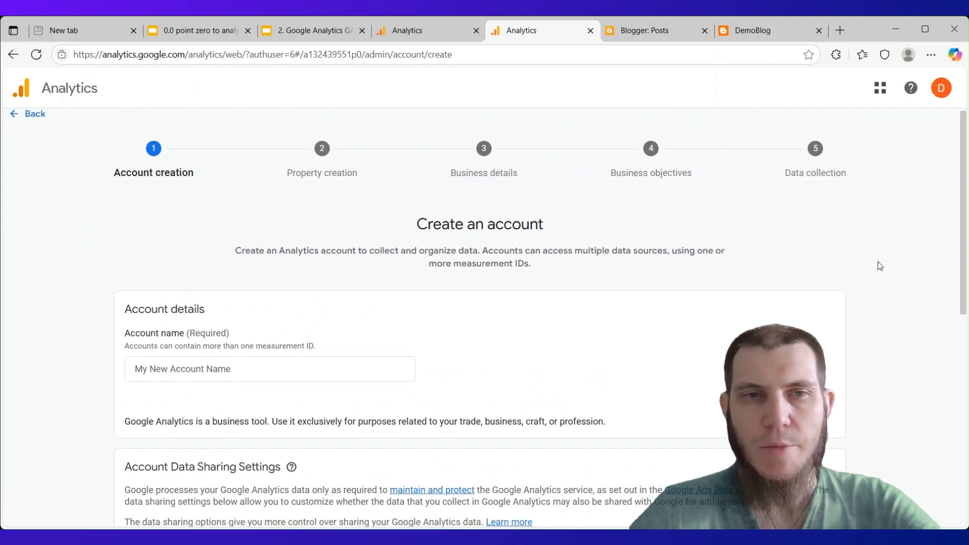
# Copy the title DemoBlog from the blog's home page and paste it as the Analytics account name.
pyautogui.scroll(-4, 878, 264)
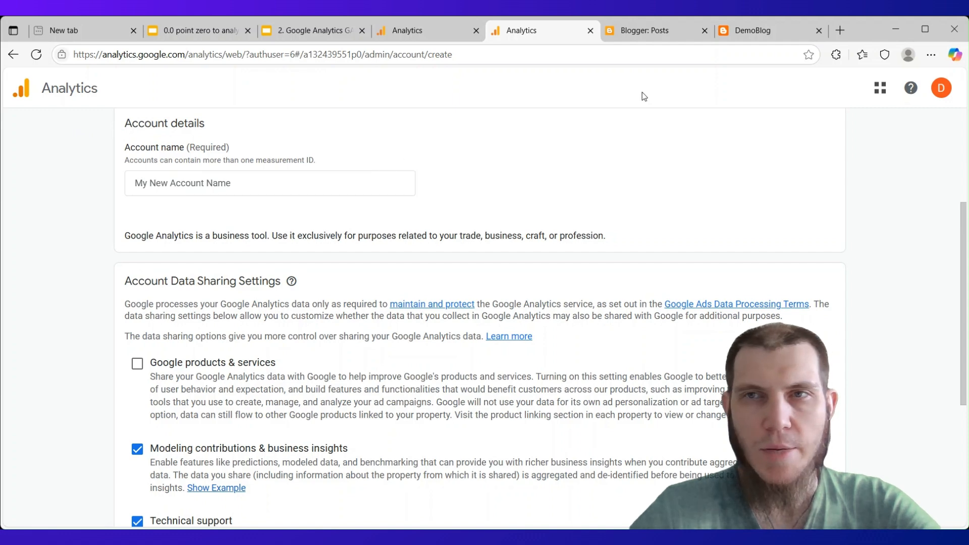
pyautogui.click(753, 34)
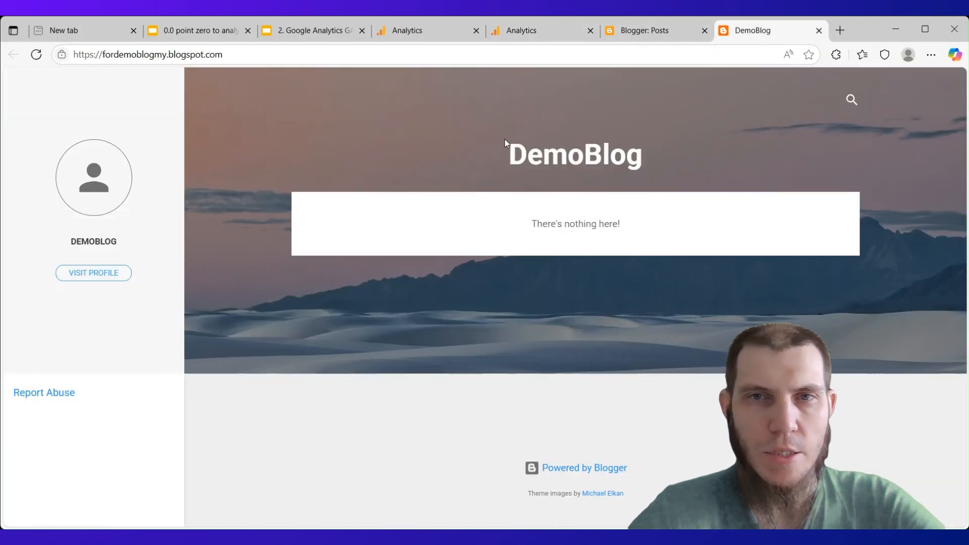
pyautogui.moveTo(506, 143); pyautogui.dragTo(654, 138)
pyautogui.hotkey('ctrl', 'c')
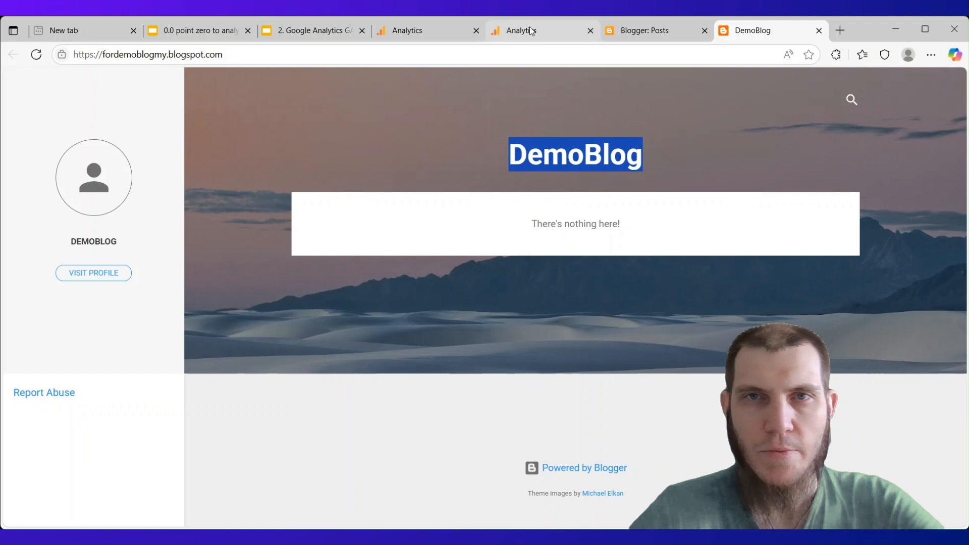
pyautogui.click(514, 31)
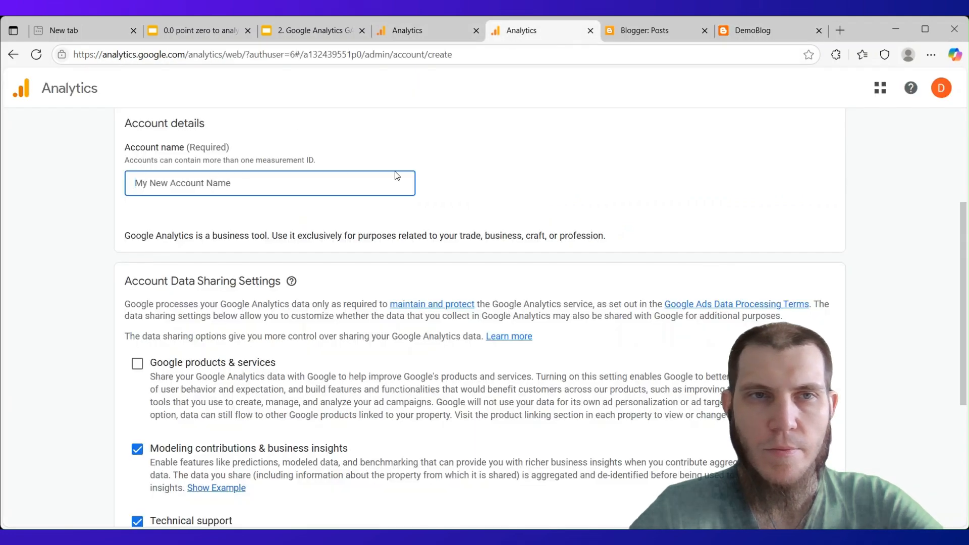
pyautogui.hotkey('ctrl', 'v')
pyautogui.click(557, 179)
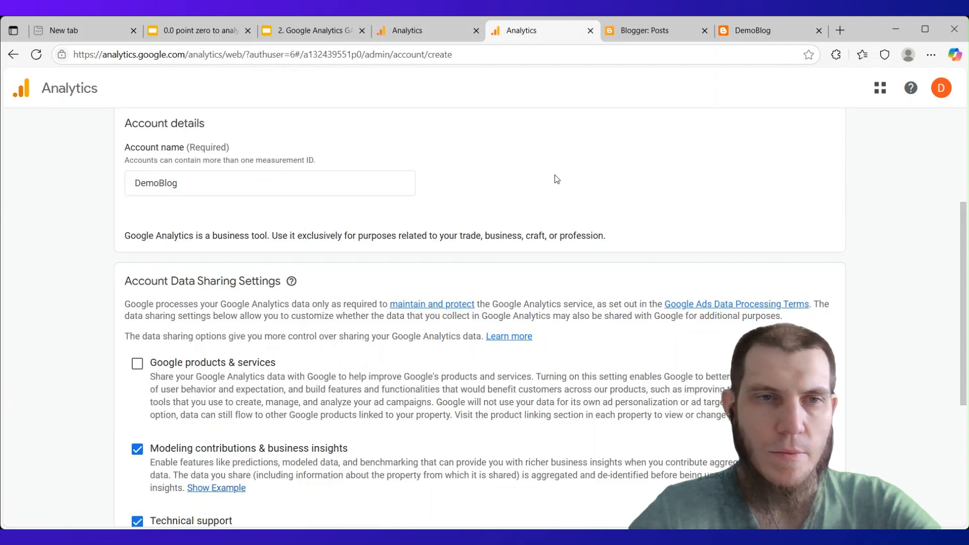
# Turn off data sharing for Modeling contributions & business insights, Technical support and Recommendations for your business.
pyautogui.scroll(-3, 556, 178)
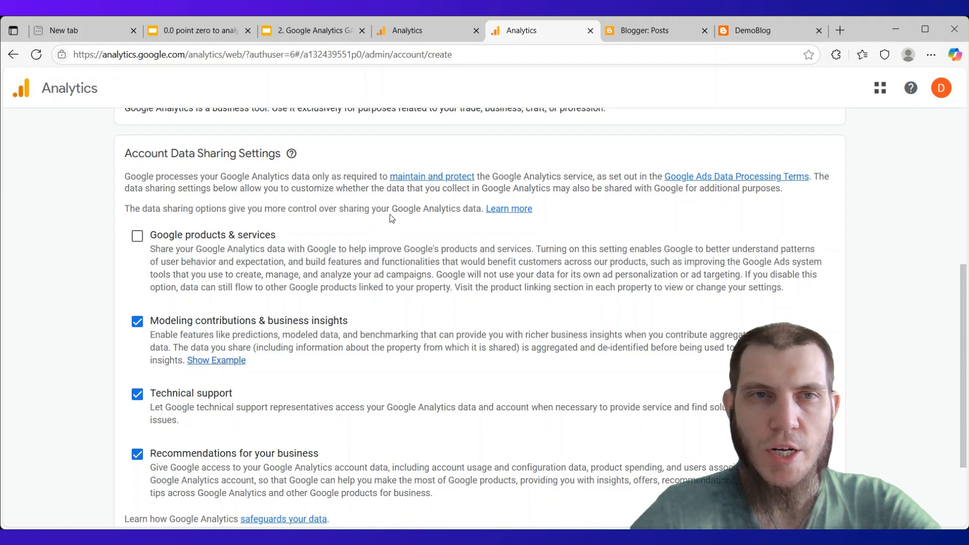
pyautogui.scroll(-1, 391, 215)
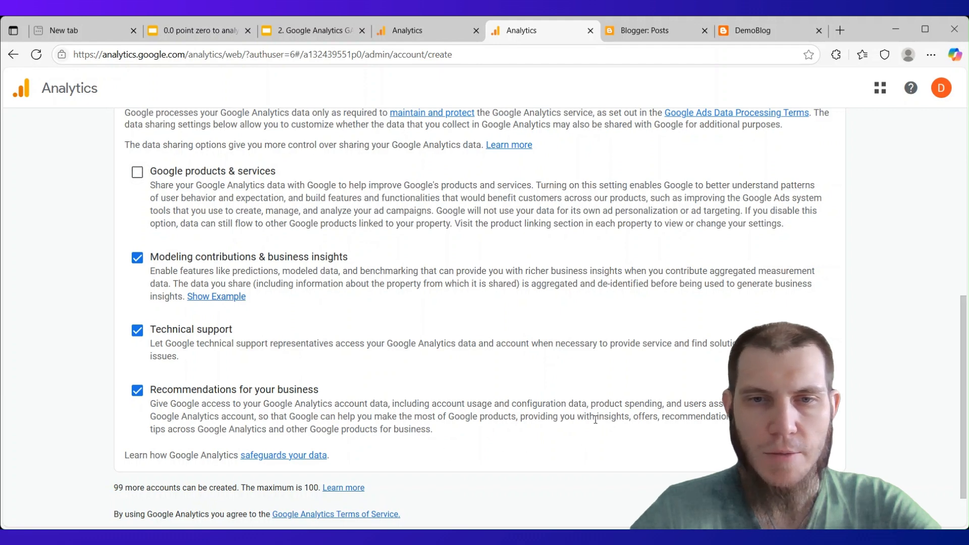
pyautogui.scroll(1, 490, 296)
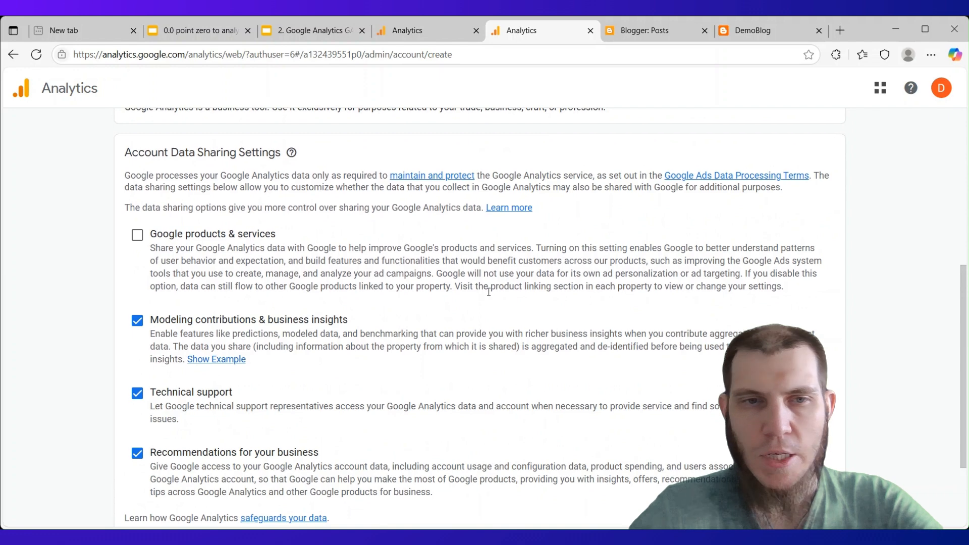
pyautogui.scroll(-2, 488, 292)
pyautogui.scroll(1, 489, 292)
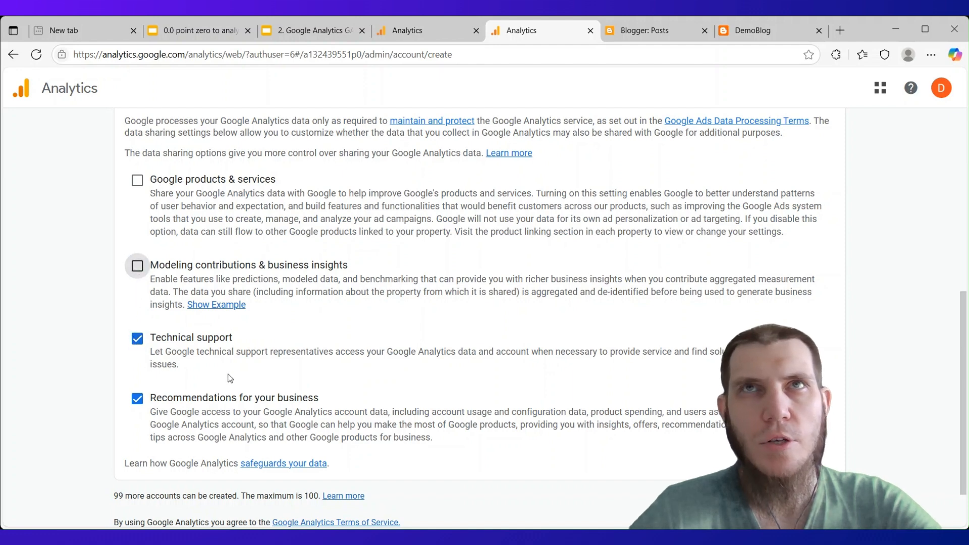
pyautogui.click(136, 345)
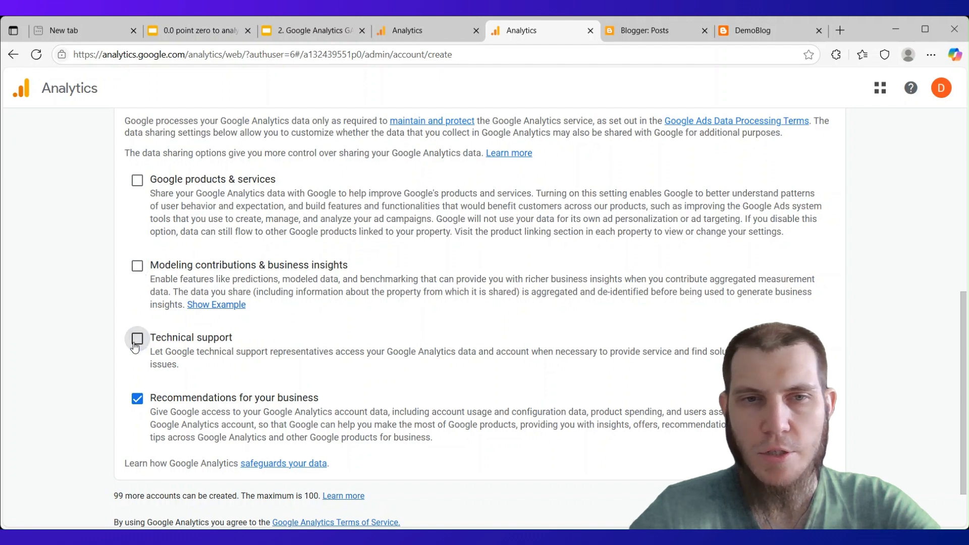
pyautogui.click(135, 399)
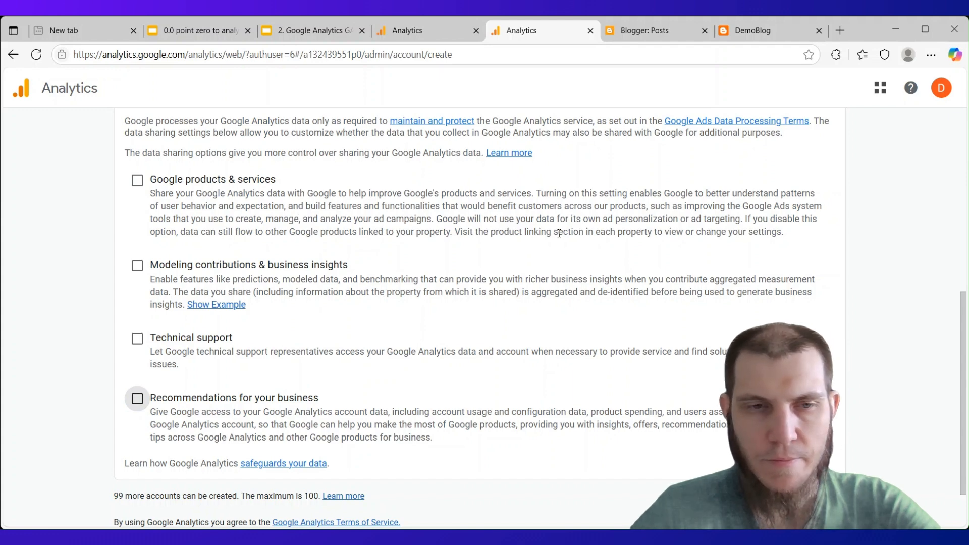
# Check the note on the maximum number of accounts and proceed to property creation.
pyautogui.scroll(-2, 559, 233)
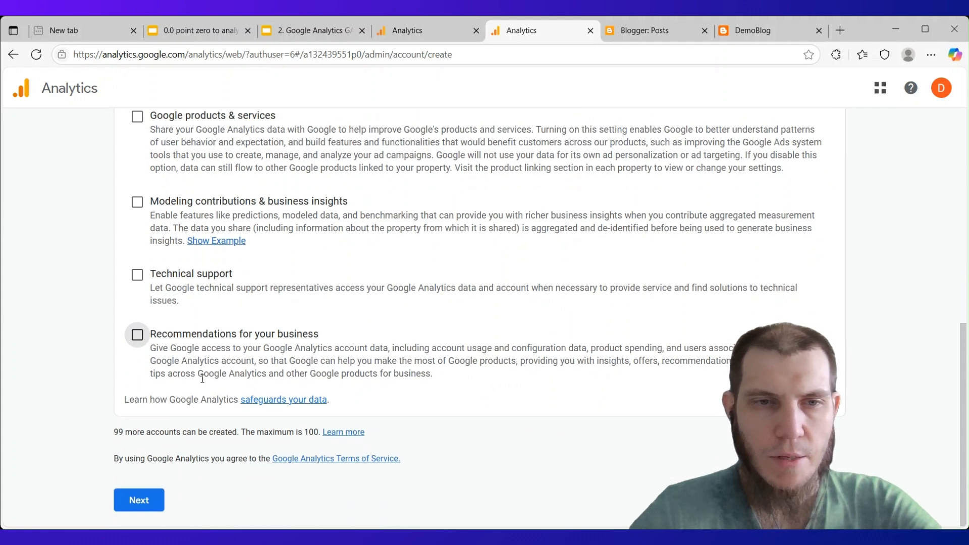
pyautogui.moveTo(111, 437); pyautogui.dragTo(311, 432)
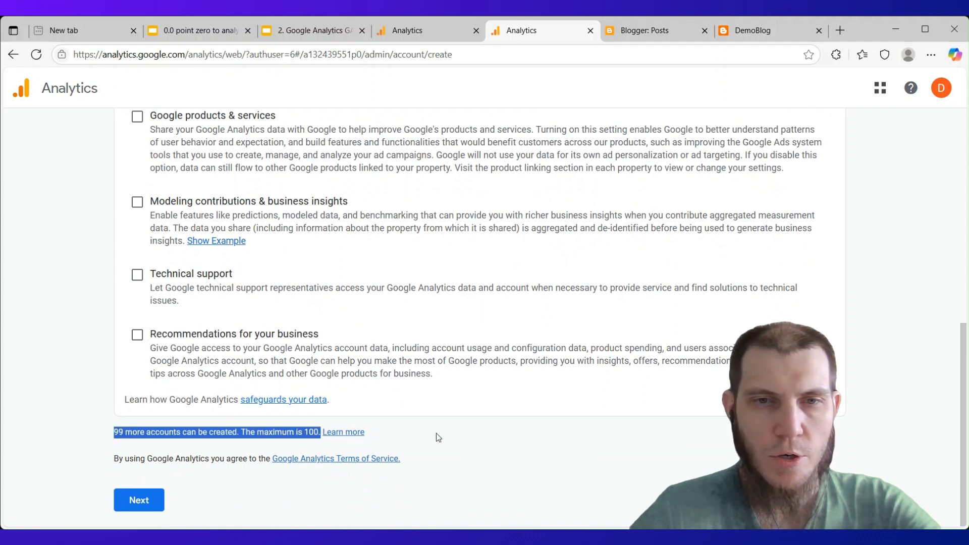
pyautogui.click(517, 426)
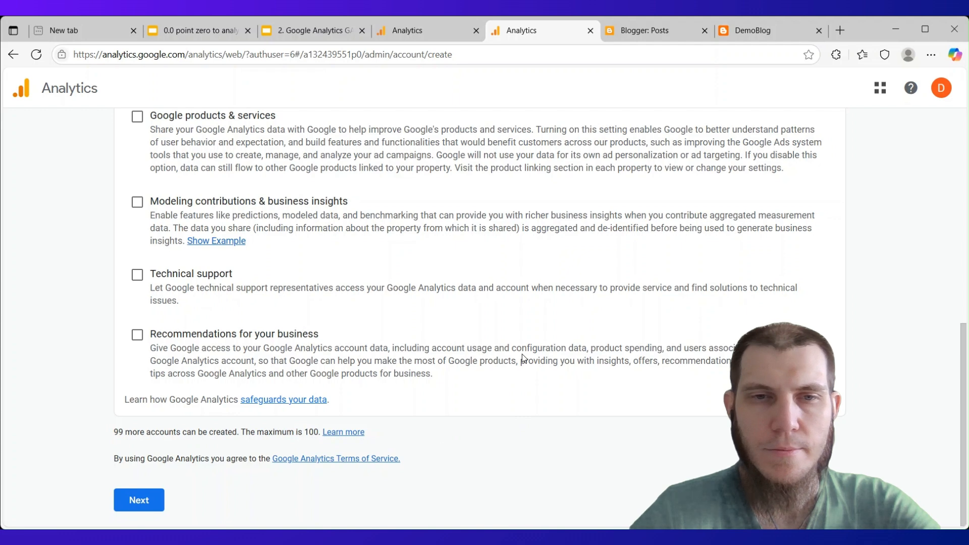
pyautogui.click(136, 499)
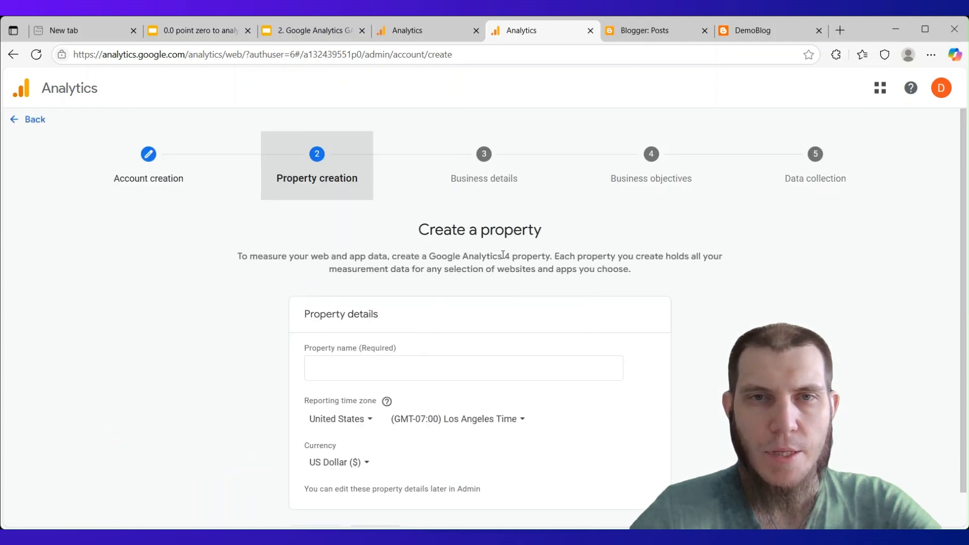
# Switch to the presentation slide that diagrams the account, property and data stream structure.
pyautogui.scroll(-1, 503, 254)
pyautogui.click(305, 31)
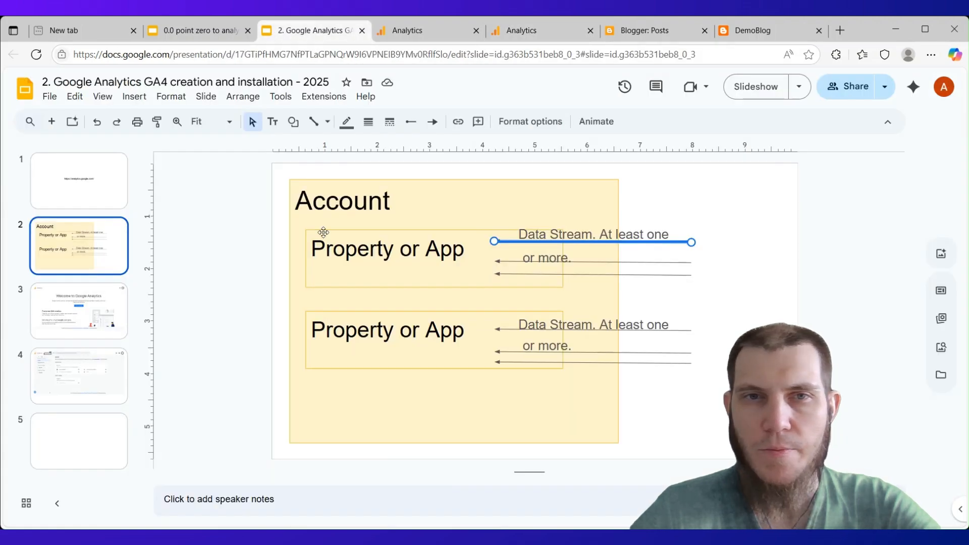
# Return to the Analytics property creation form and name the property DemoBlog, after the blog's title.
pyautogui.click(522, 30)
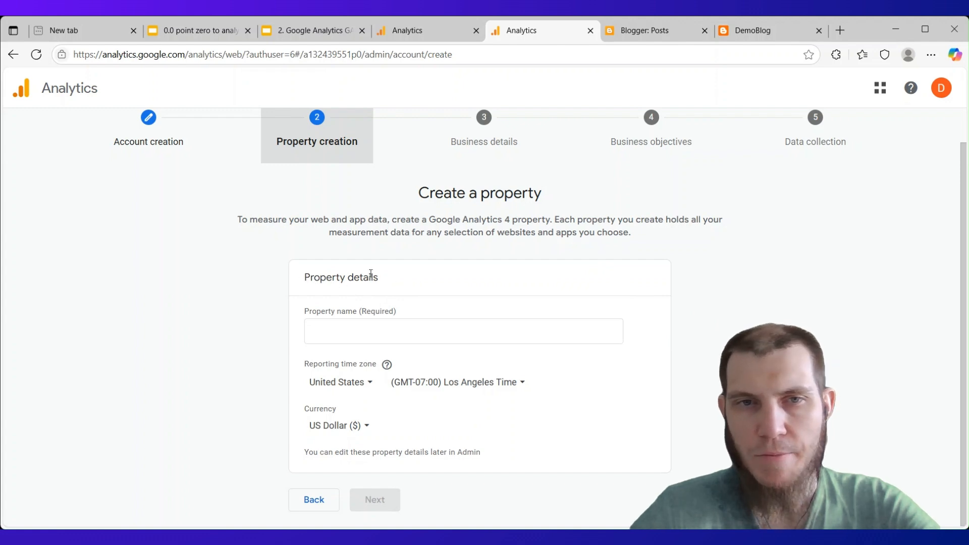
pyautogui.click(398, 330)
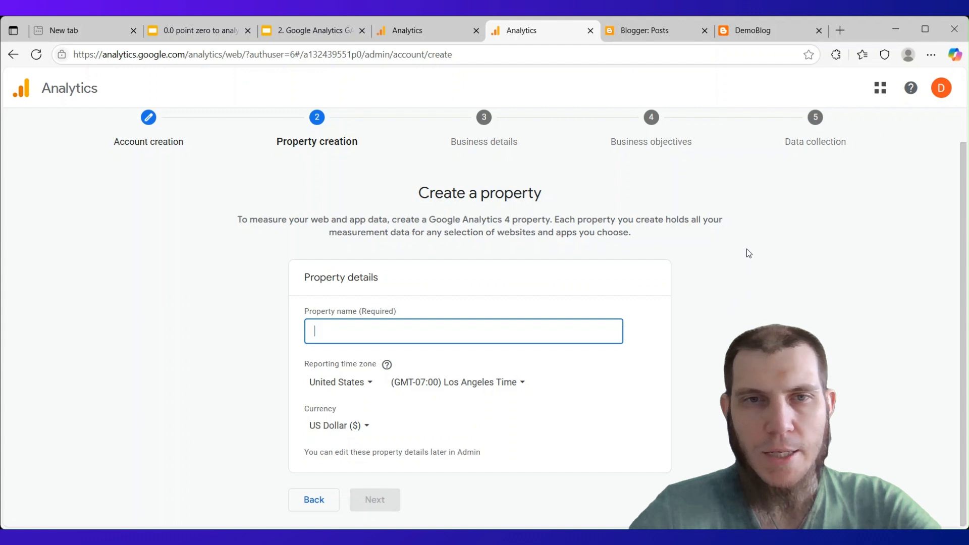
pyautogui.click(764, 30)
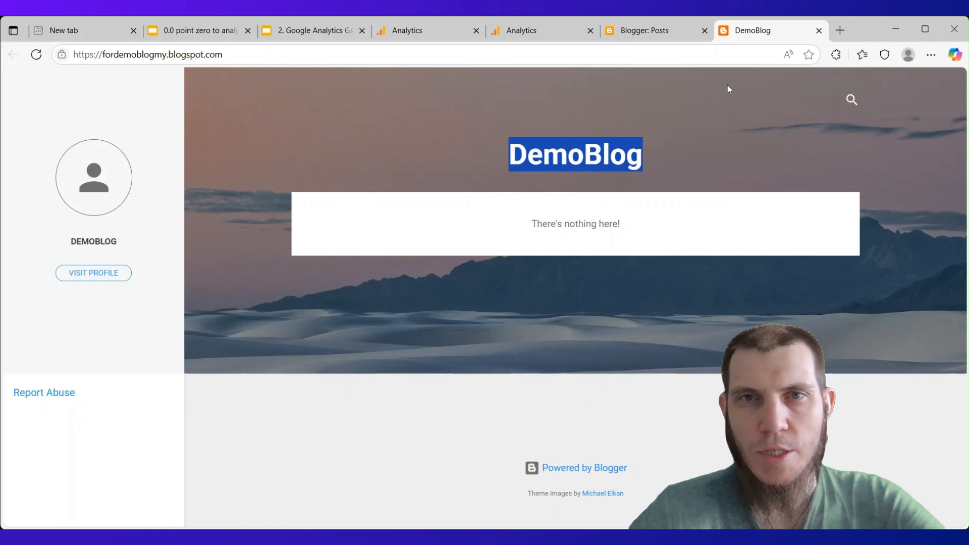
pyautogui.click(520, 25)
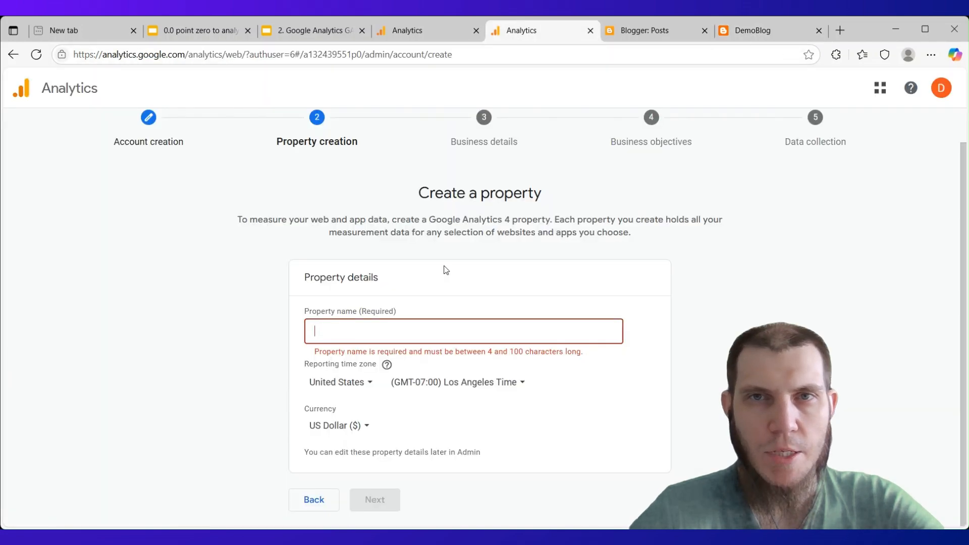
pyautogui.click(422, 331)
pyautogui.write('DemoBlog')
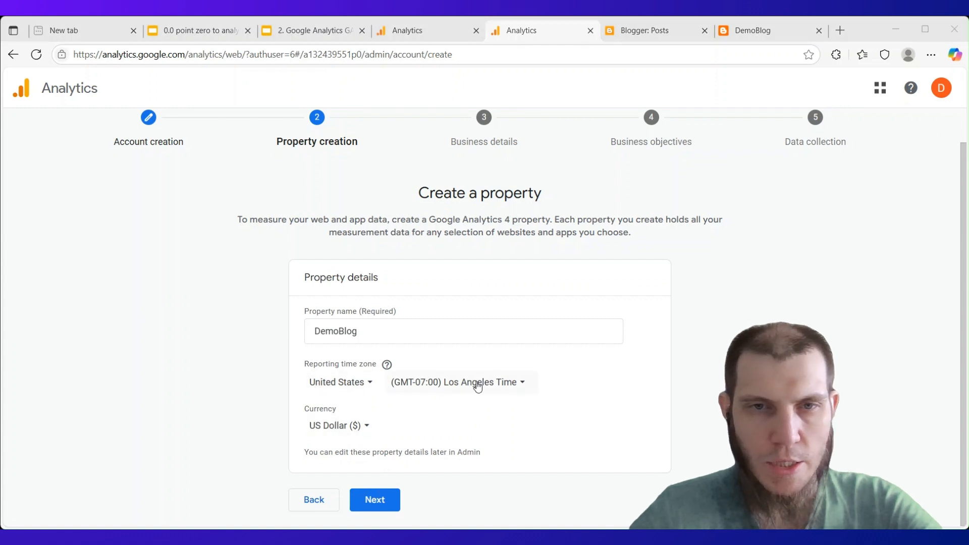
# Look through the reporting country, time zone and currency options without changing them, and proceed to the business details.
pyautogui.click(371, 385)
pyautogui.scroll(-2, 354, 288)
pyautogui.scroll(2, 448, 286)
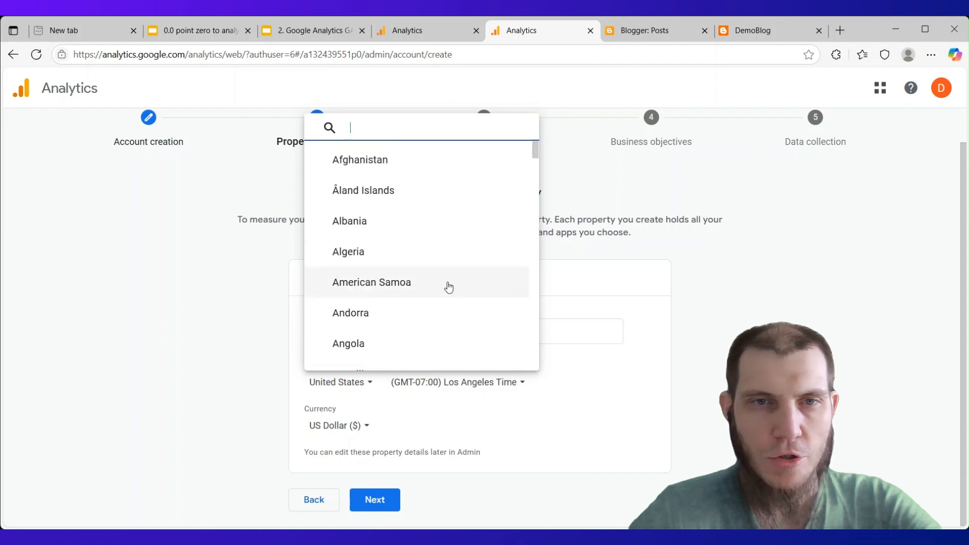
pyautogui.click(528, 382)
pyautogui.click(523, 383)
pyautogui.scroll(-3, 497, 283)
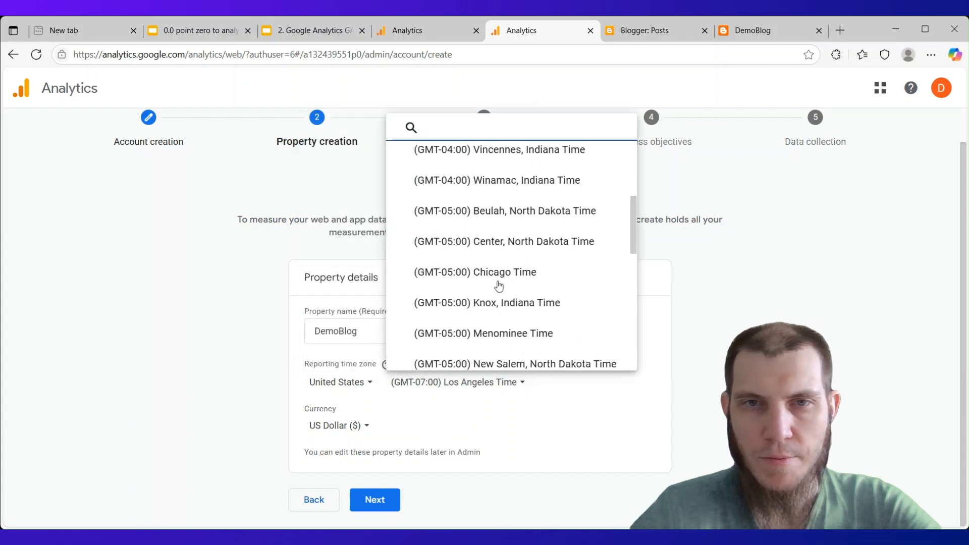
pyautogui.scroll(3, 497, 283)
pyautogui.click(363, 425)
pyautogui.click(362, 426)
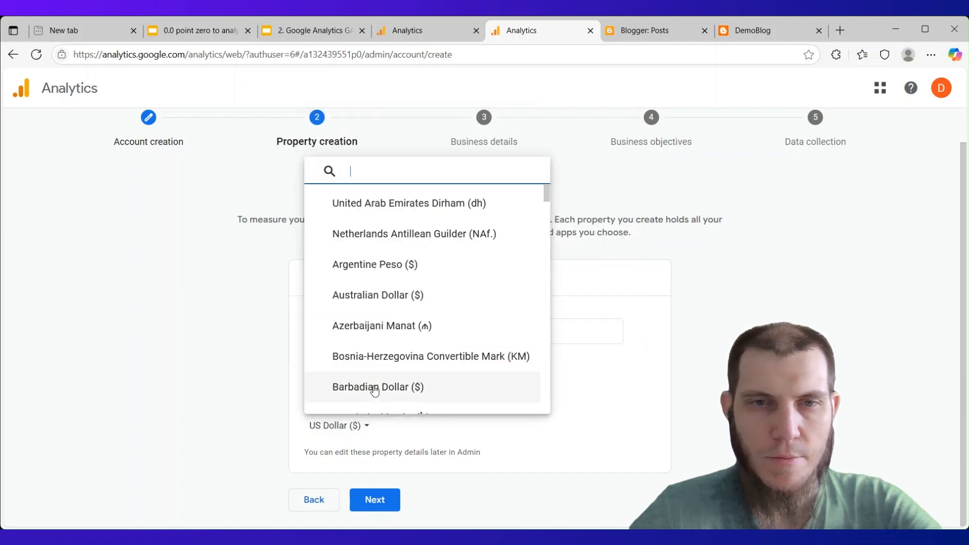
pyautogui.scroll(-2, 383, 363)
pyautogui.scroll(2, 388, 353)
pyautogui.click(615, 396)
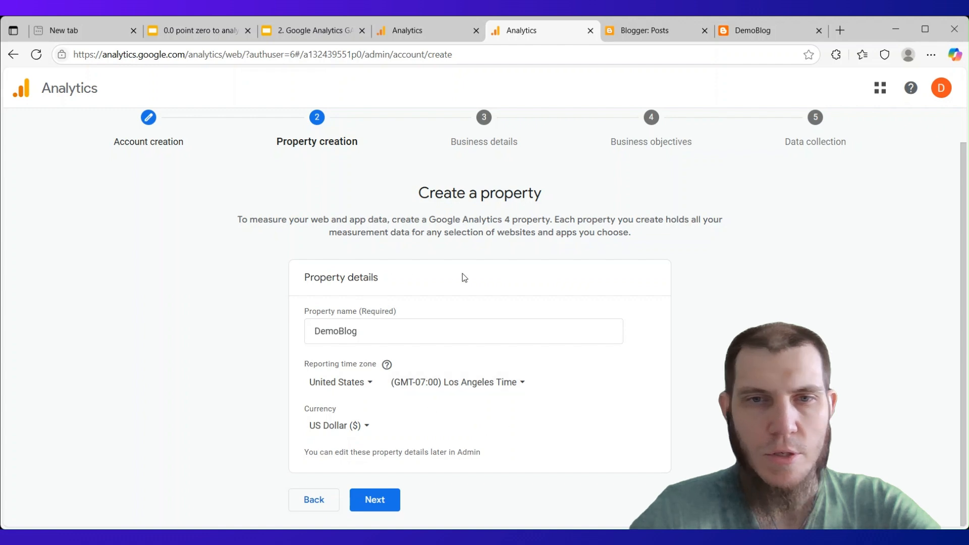
pyautogui.click(386, 500)
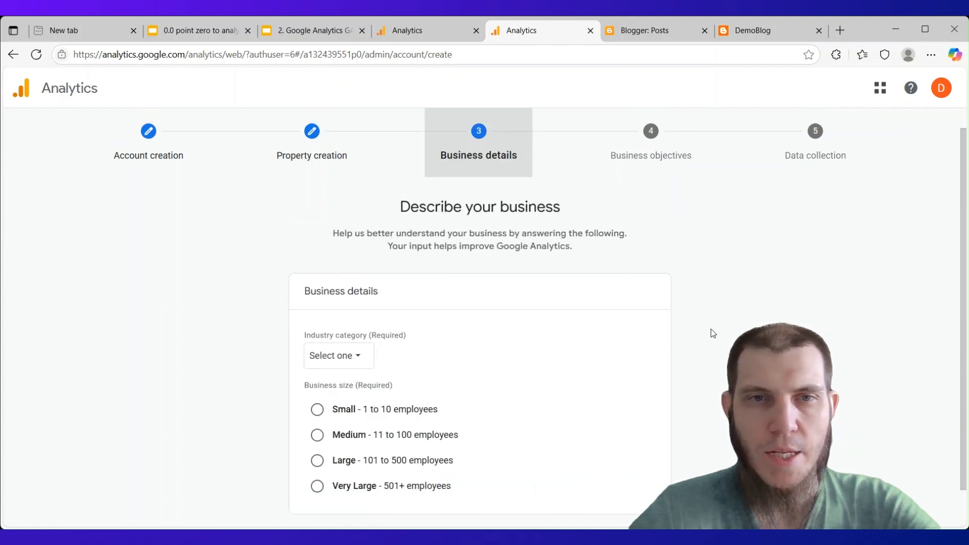
# Look through the available industry categories and set the industry category to Other Business Activity.
pyautogui.scroll(-1, 657, 330)
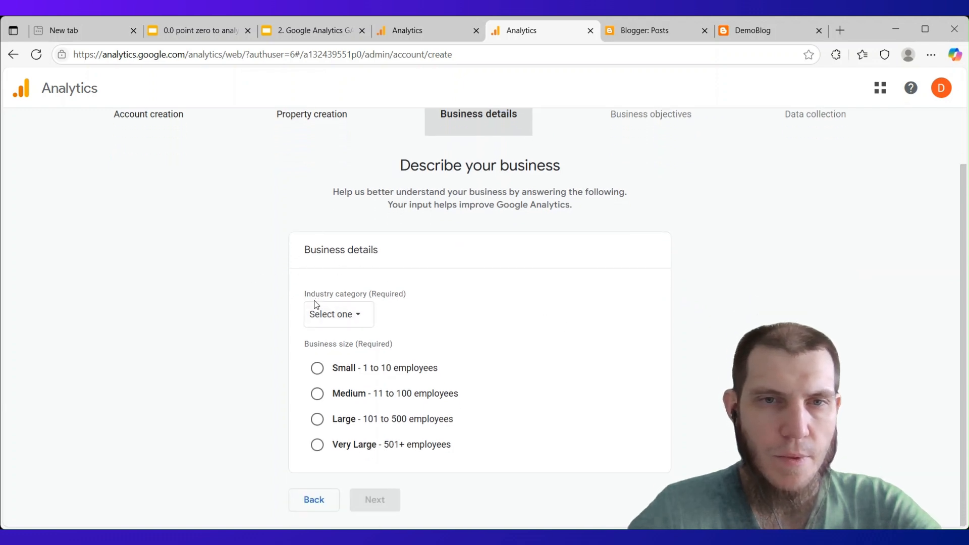
pyautogui.click(359, 319)
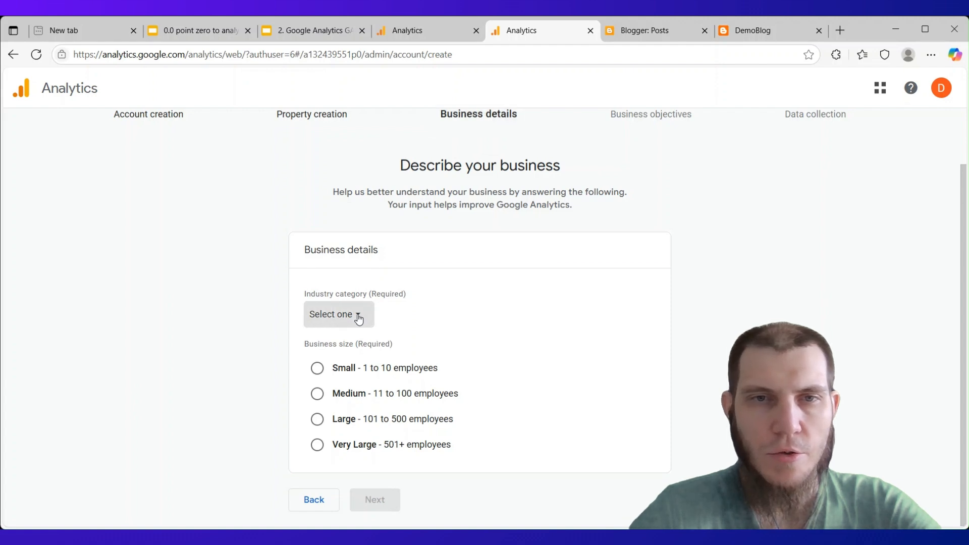
pyautogui.click(359, 319)
pyautogui.click(701, 301)
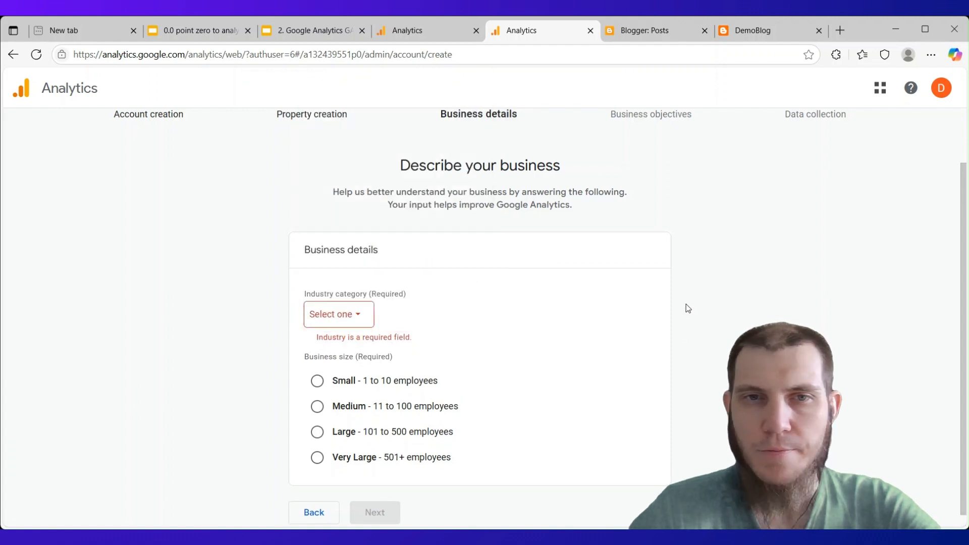
pyautogui.click(358, 320)
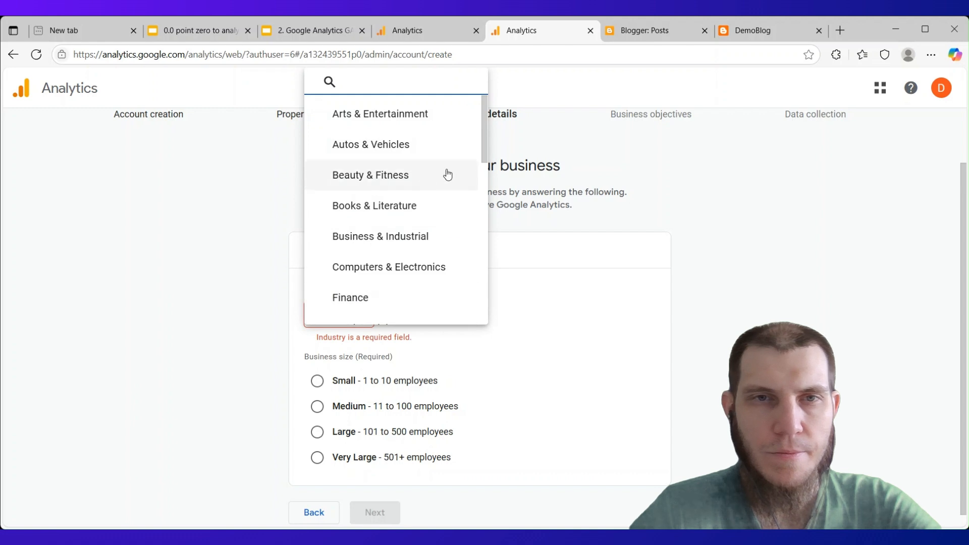
pyautogui.scroll(-10, 407, 212)
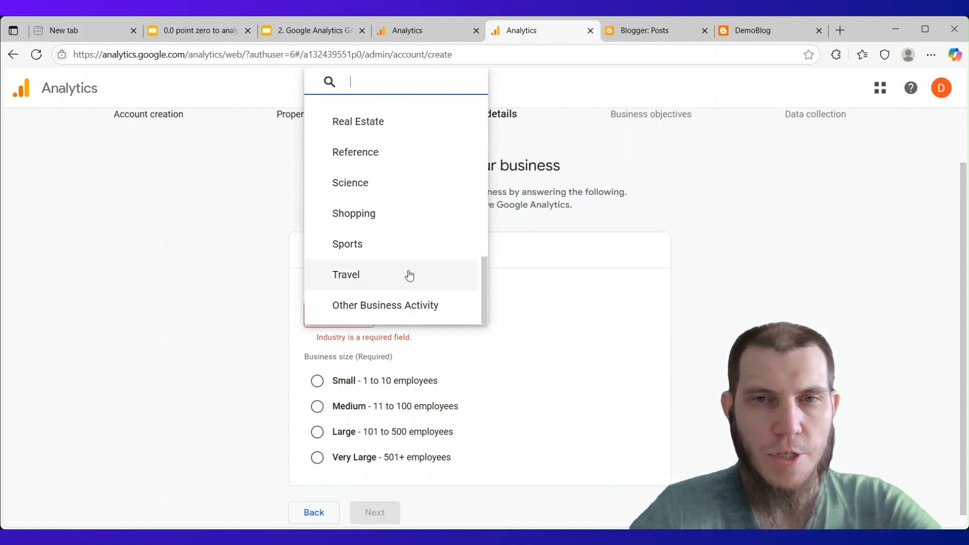
pyautogui.scroll(3, 414, 243)
pyautogui.scroll(8, 414, 244)
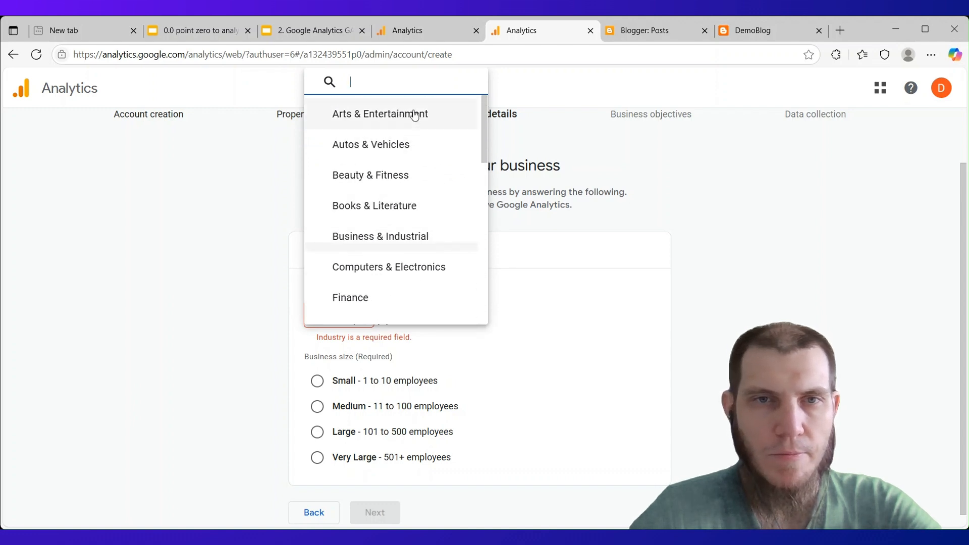
pyautogui.scroll(-3, 412, 274)
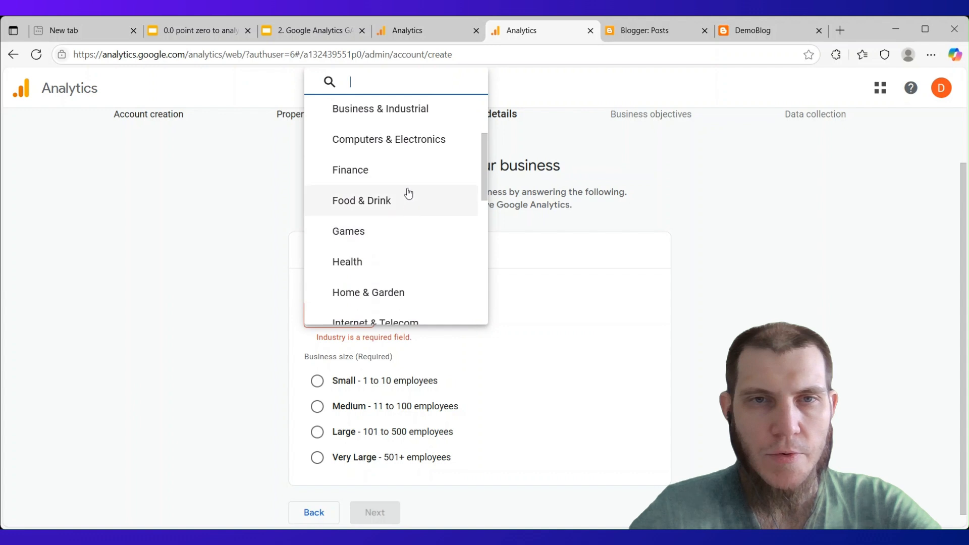
pyautogui.scroll(-6, 409, 194)
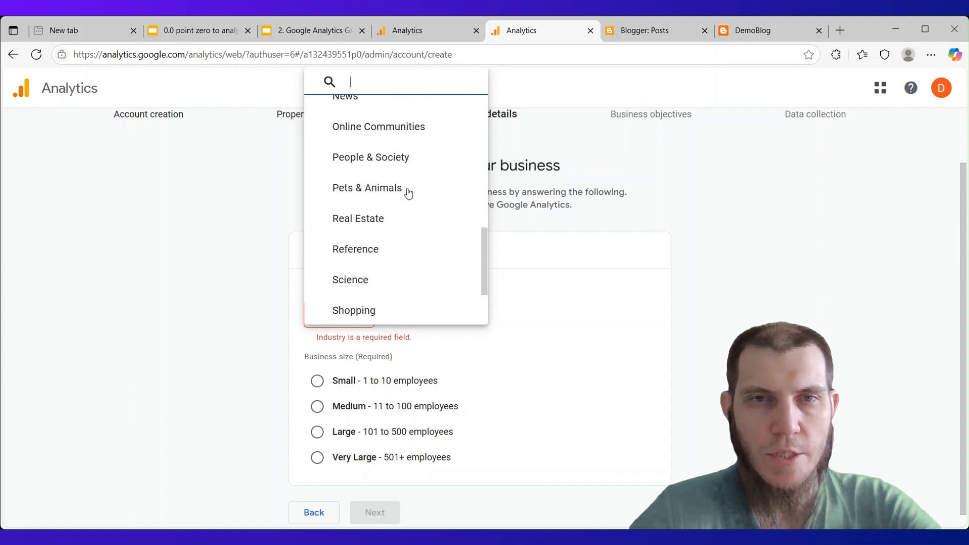
pyautogui.scroll(-3, 407, 193)
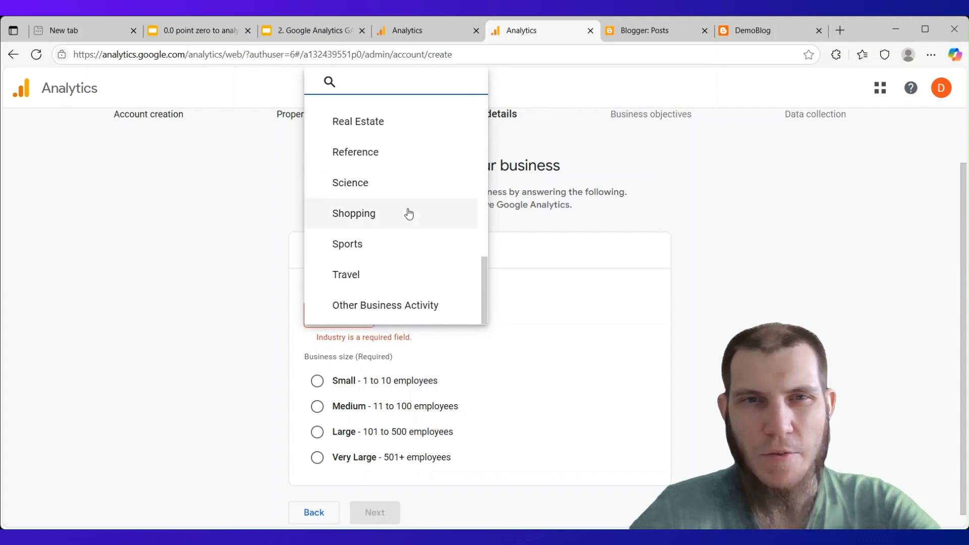
pyautogui.scroll(10, 411, 261)
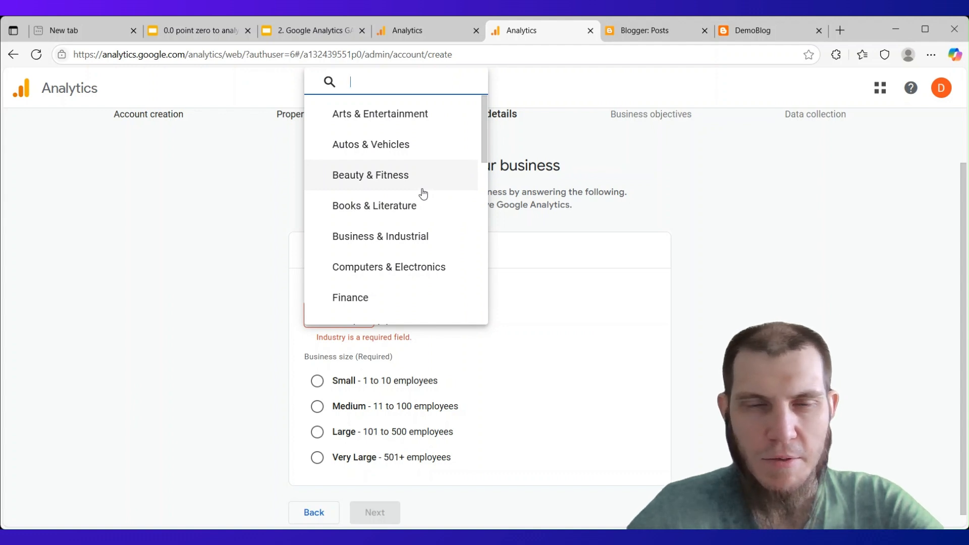
pyautogui.scroll(-9, 422, 193)
pyautogui.scroll(-1, 407, 235)
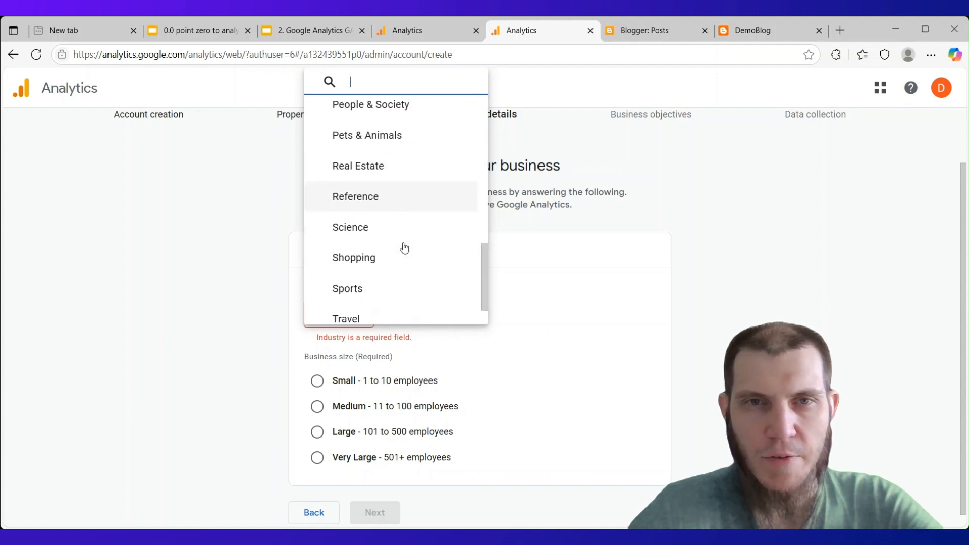
pyautogui.scroll(-1, 404, 248)
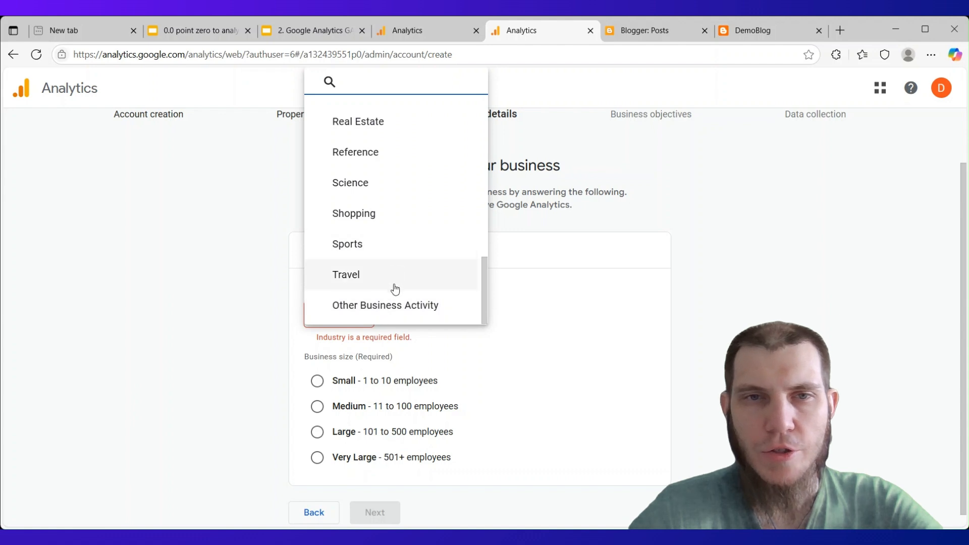
pyautogui.click(392, 307)
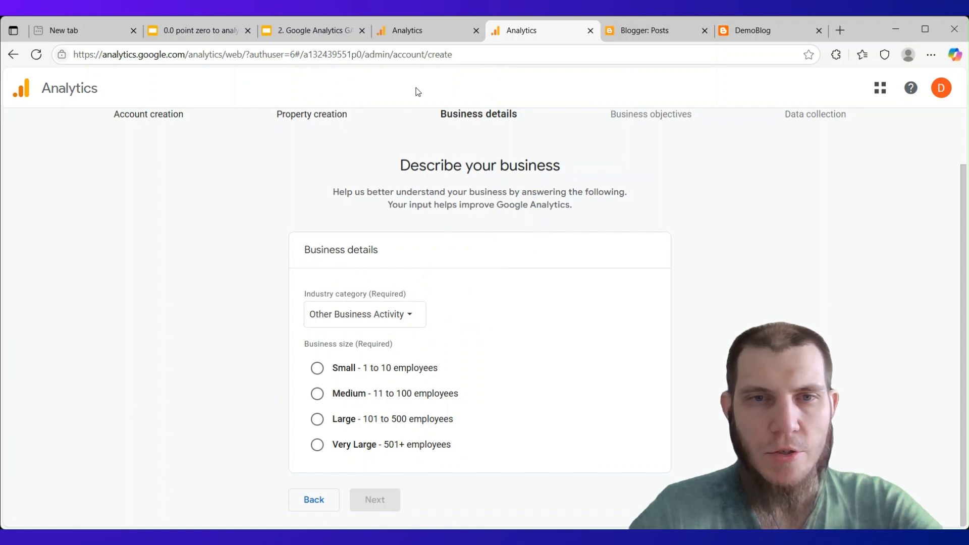
# Set the business size to Small - 1 to 10 employees and proceed to the business objectives.
pyautogui.scroll(2, 446, 144)
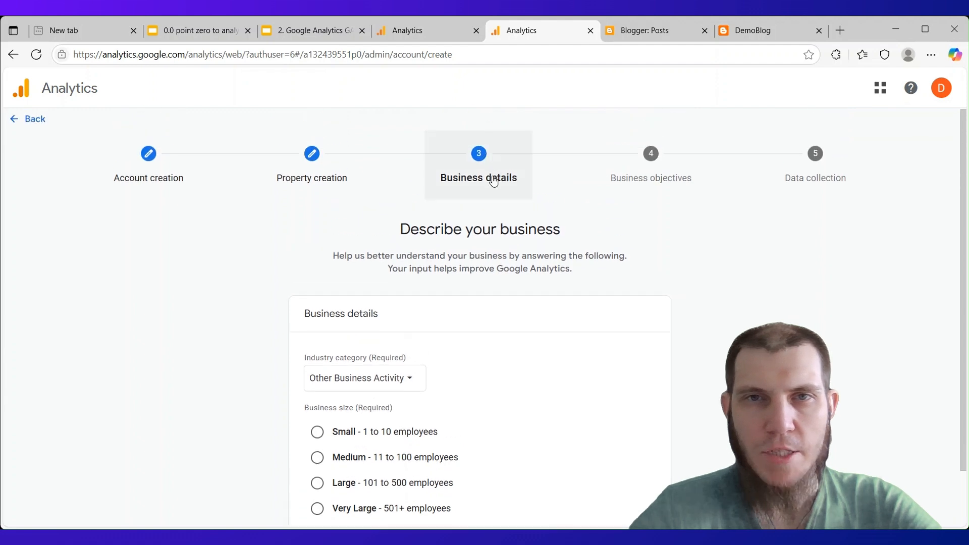
pyautogui.scroll(-1, 493, 256)
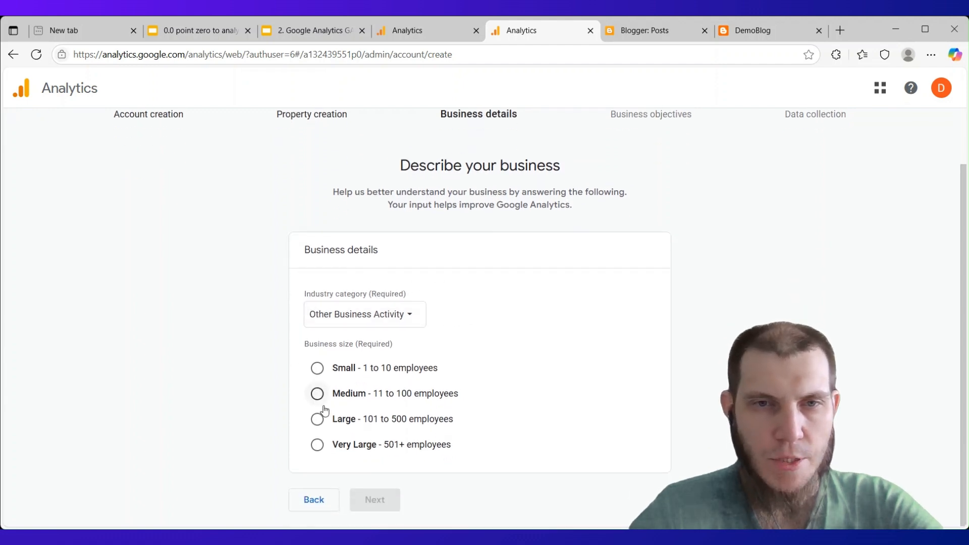
pyautogui.click(319, 371)
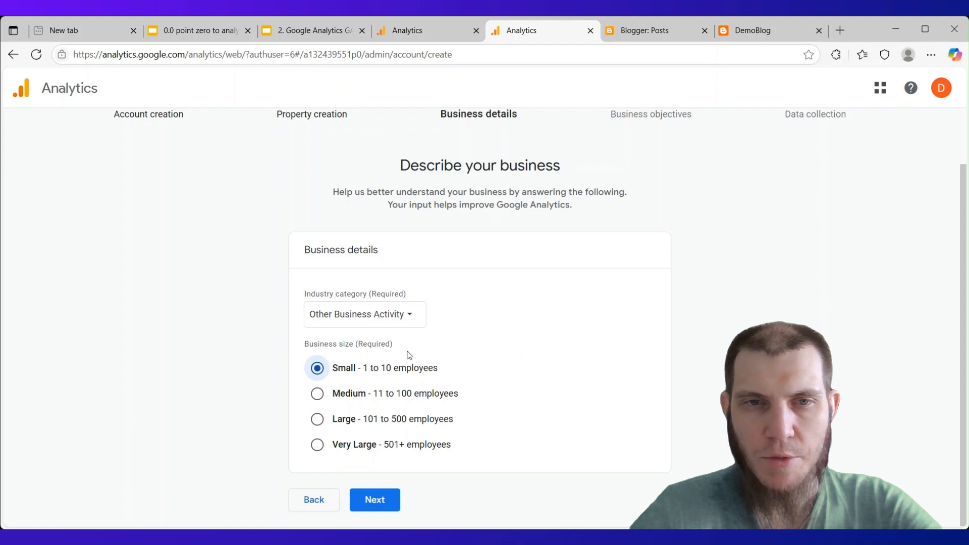
pyautogui.click(374, 501)
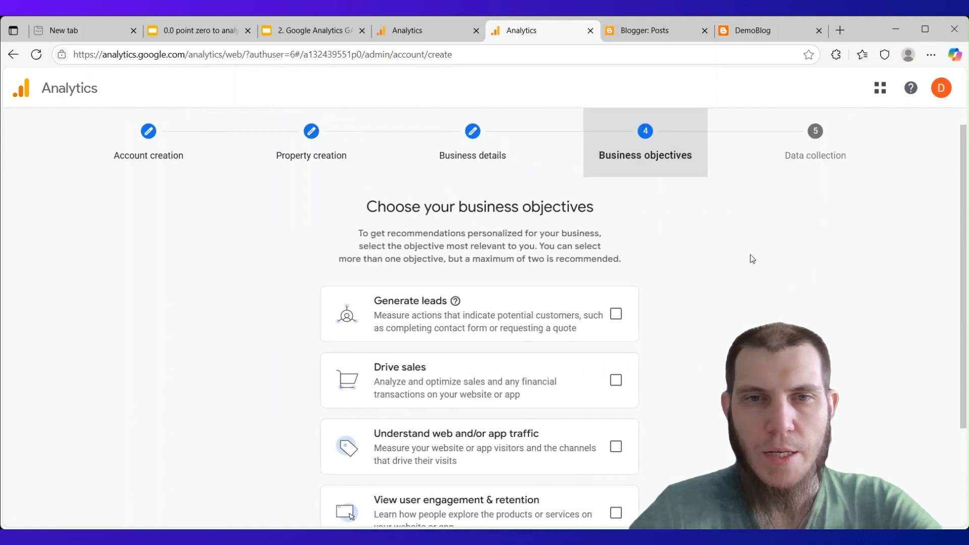
# Try out the Generate leads and Understand web and/or app traffic objectives and clear both selections.
pyautogui.scroll(-3, 752, 259)
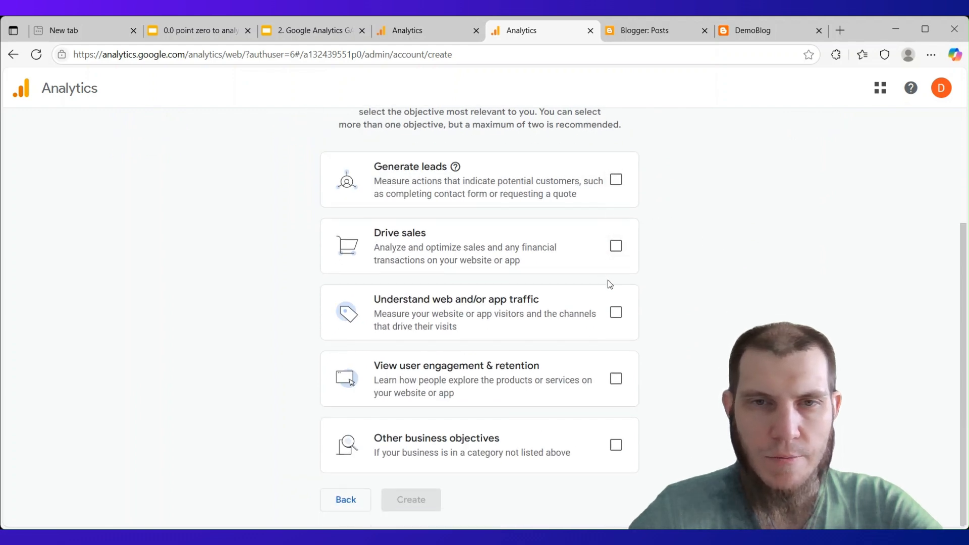
pyautogui.scroll(4, 615, 319)
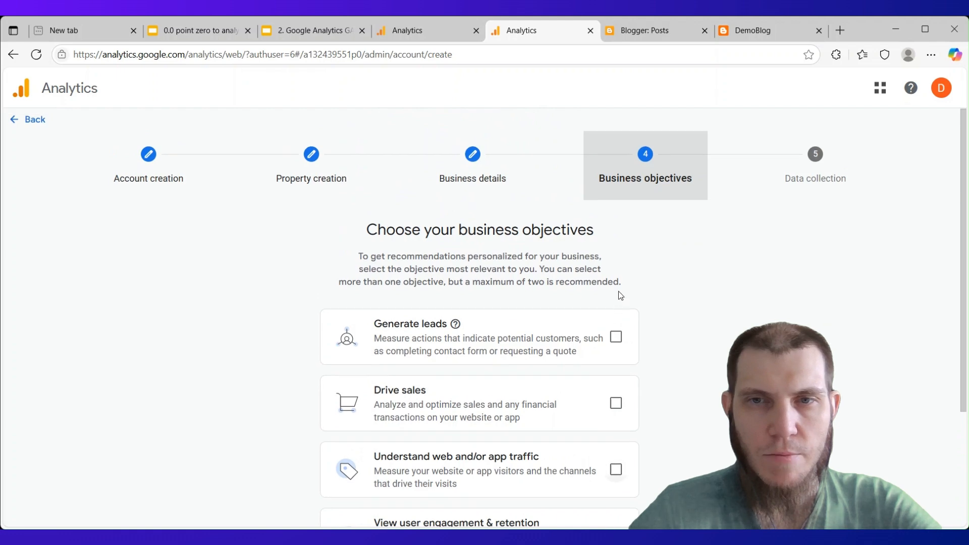
pyautogui.scroll(-3, 620, 295)
pyautogui.click(615, 180)
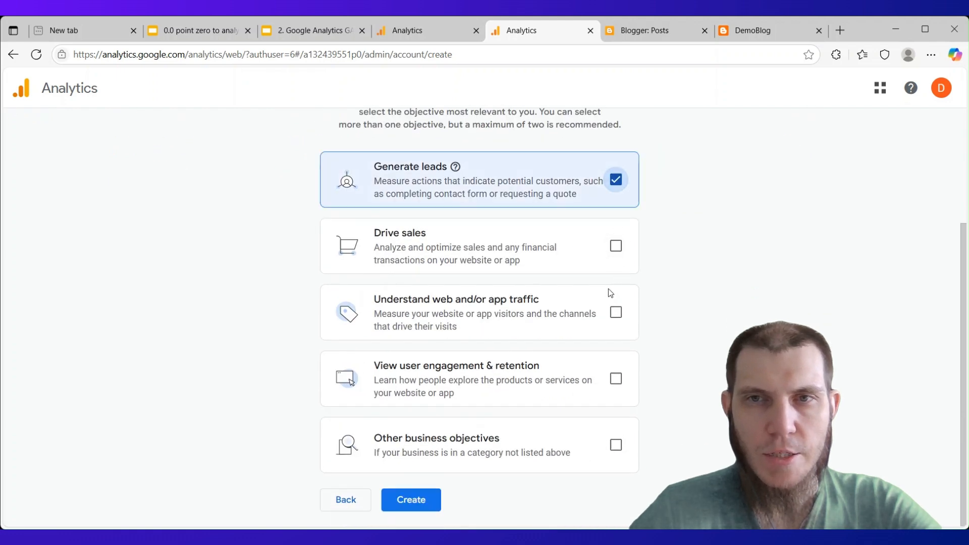
pyautogui.click(616, 312)
pyautogui.click(615, 180)
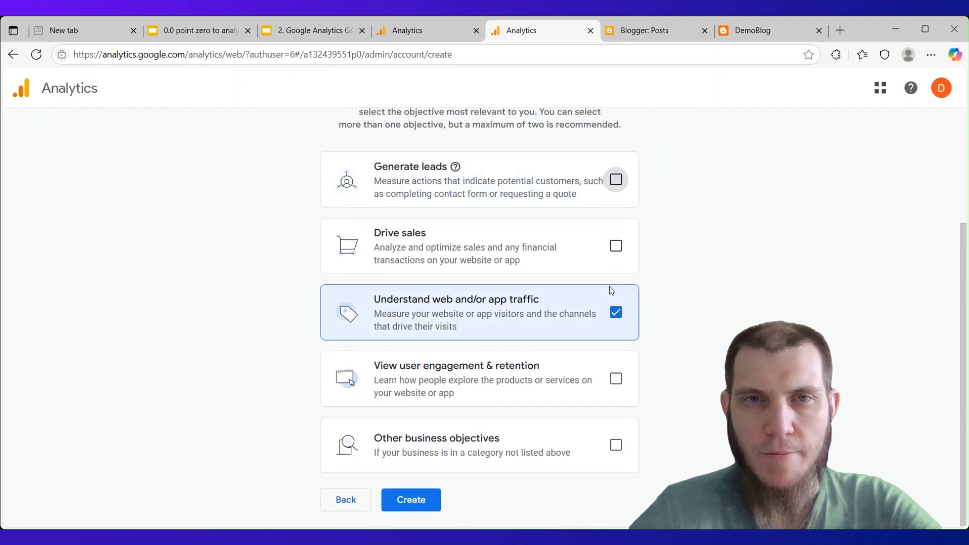
pyautogui.click(616, 312)
# Select Other business objectives as the only business objective and create the account.
pyautogui.scroll(1, 702, 280)
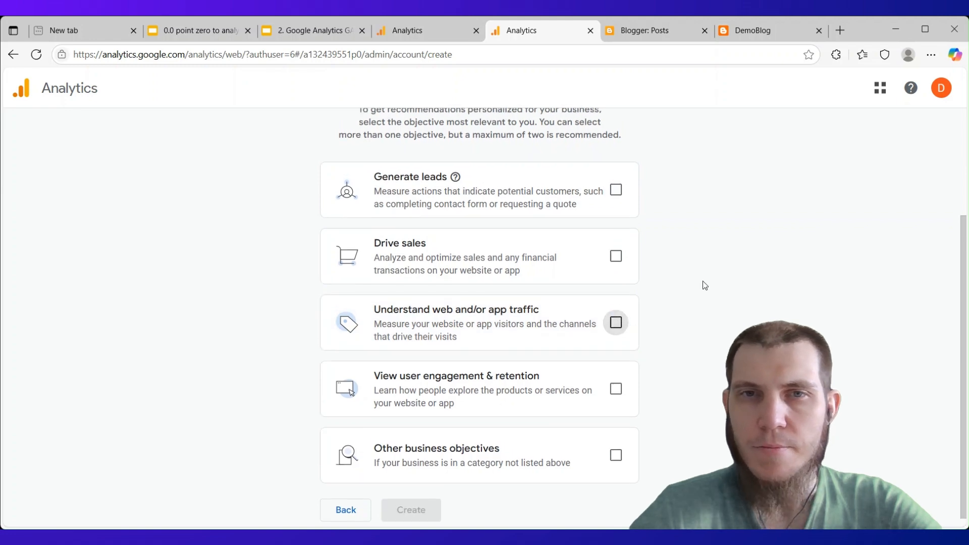
pyautogui.scroll(2, 702, 283)
pyautogui.scroll(-3, 703, 283)
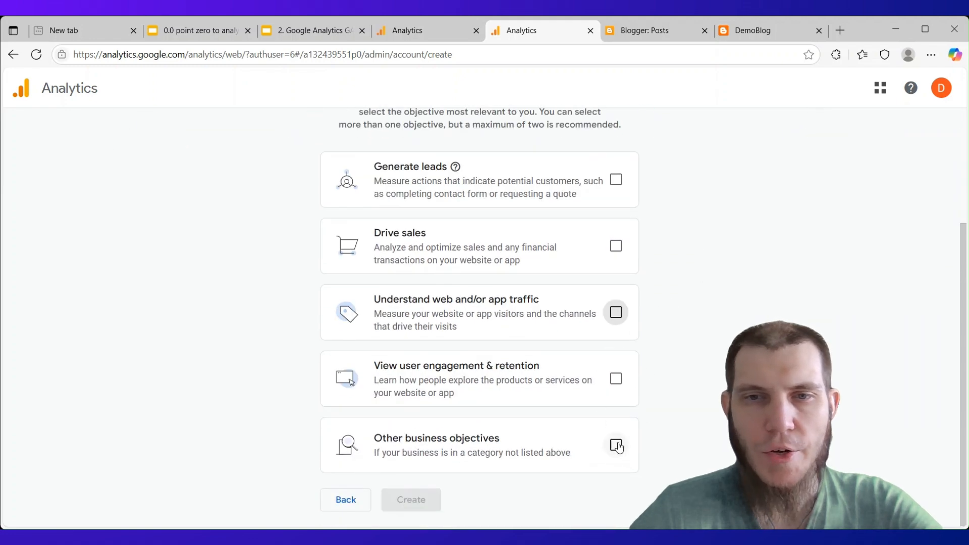
pyautogui.scroll(1, 607, 216)
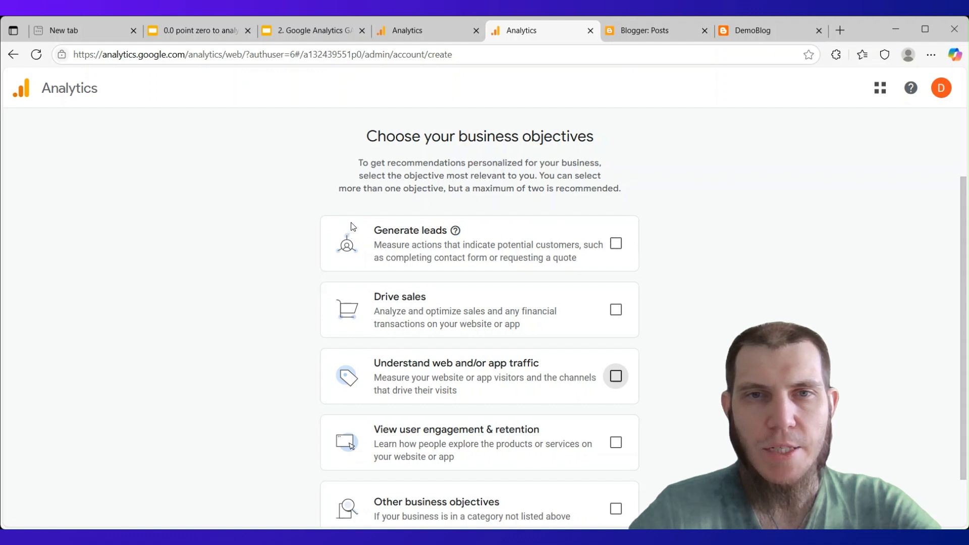
pyautogui.scroll(-2, 688, 240)
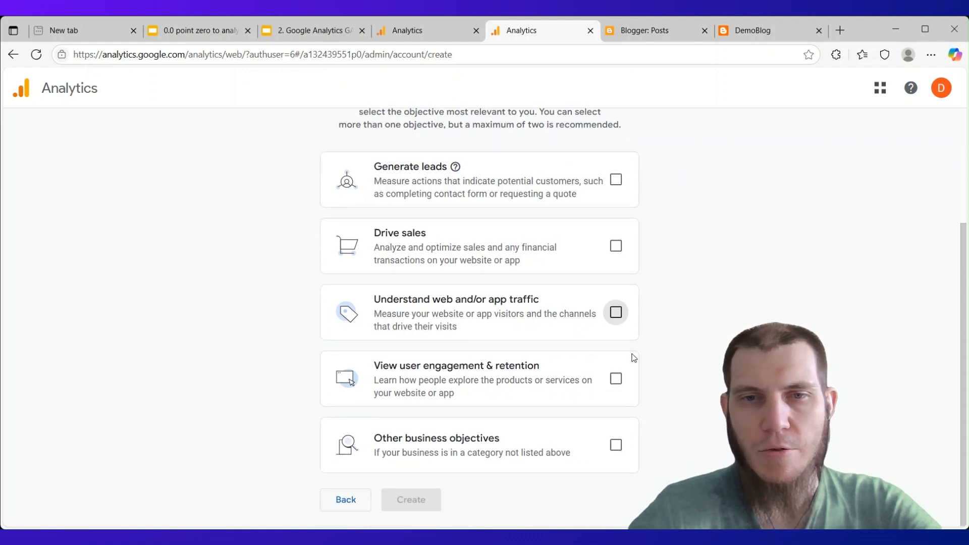
pyautogui.click(616, 444)
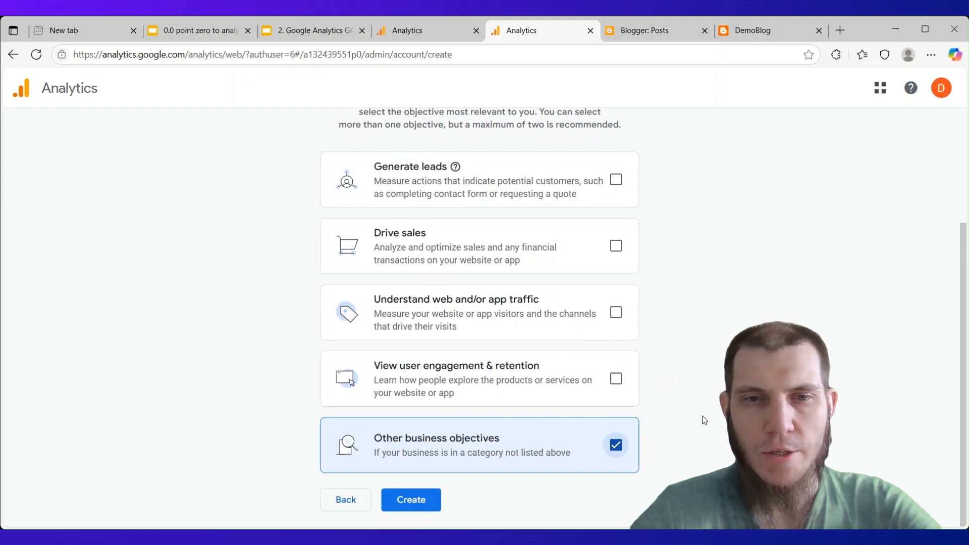
pyautogui.scroll(3, 701, 419)
pyautogui.scroll(-3, 478, 396)
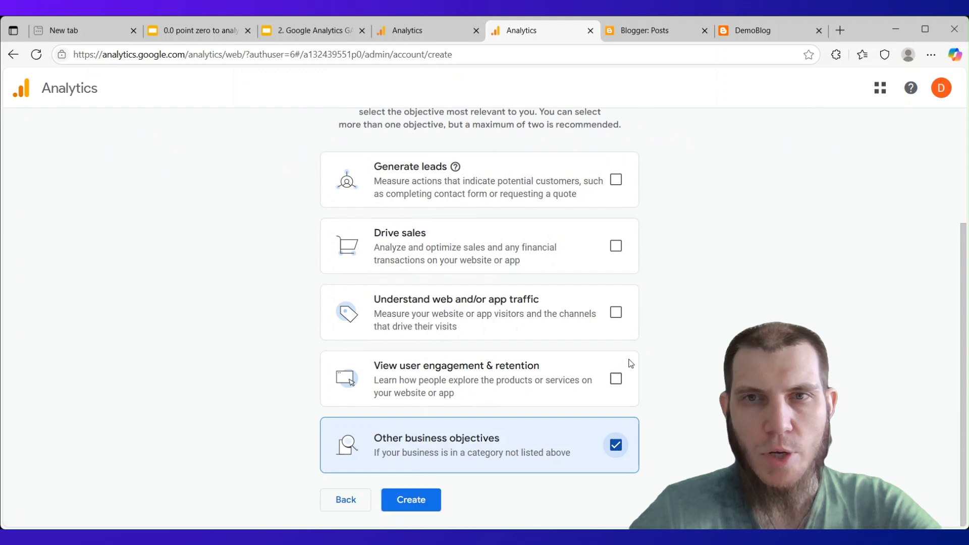
pyautogui.scroll(3, 646, 338)
pyautogui.scroll(-3, 676, 268)
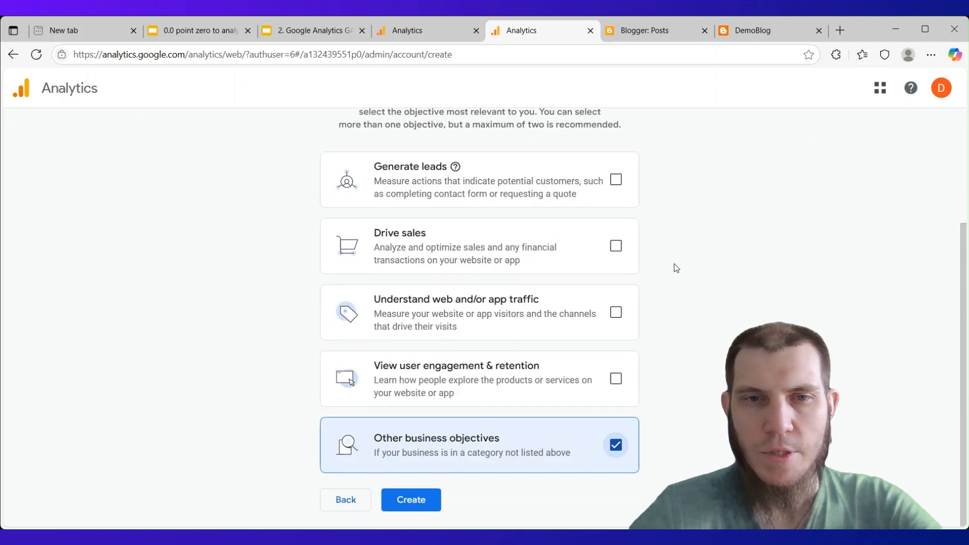
pyautogui.click(421, 506)
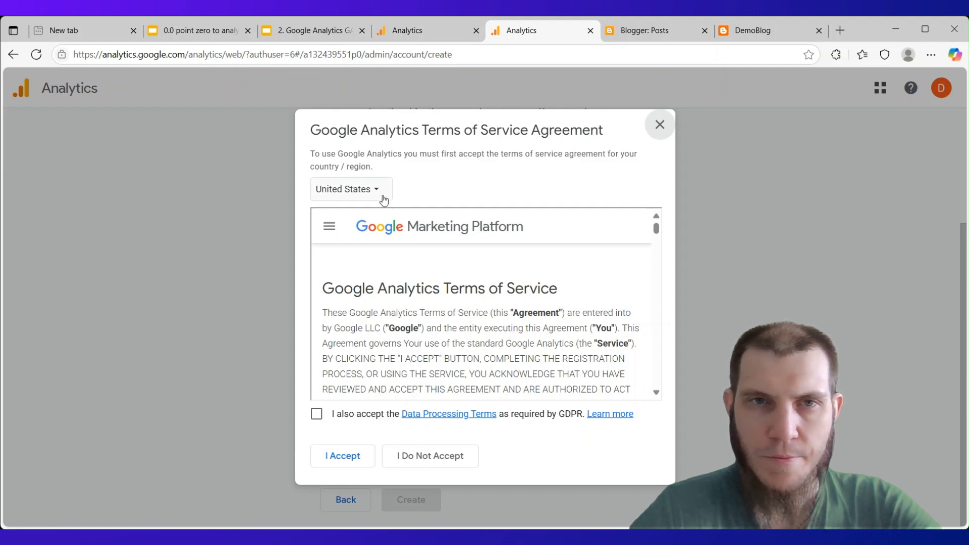
# Read through the United States Terms of Service and the GDPR Data Processing Terms clause, and accept the agreement.
pyautogui.scroll(-15, 531, 319)
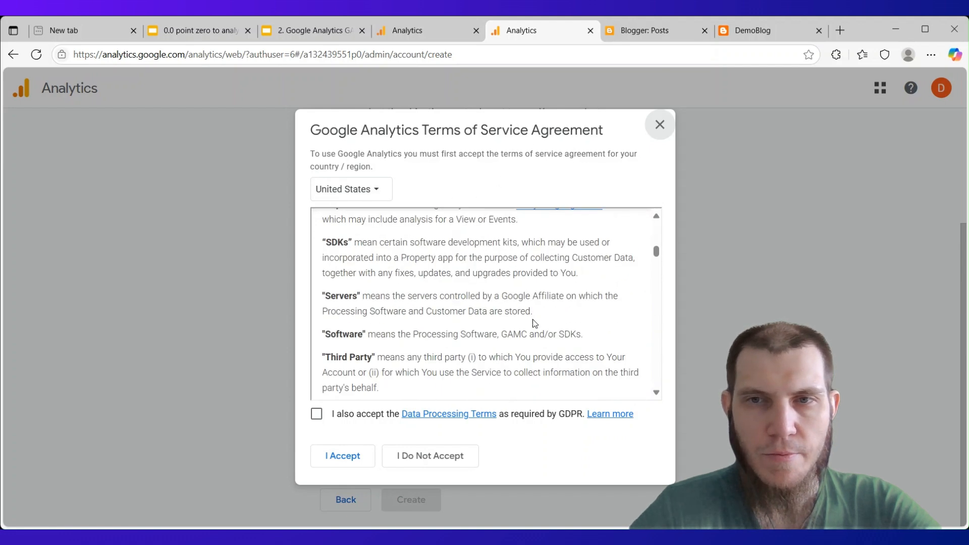
pyautogui.scroll(-10, 551, 301)
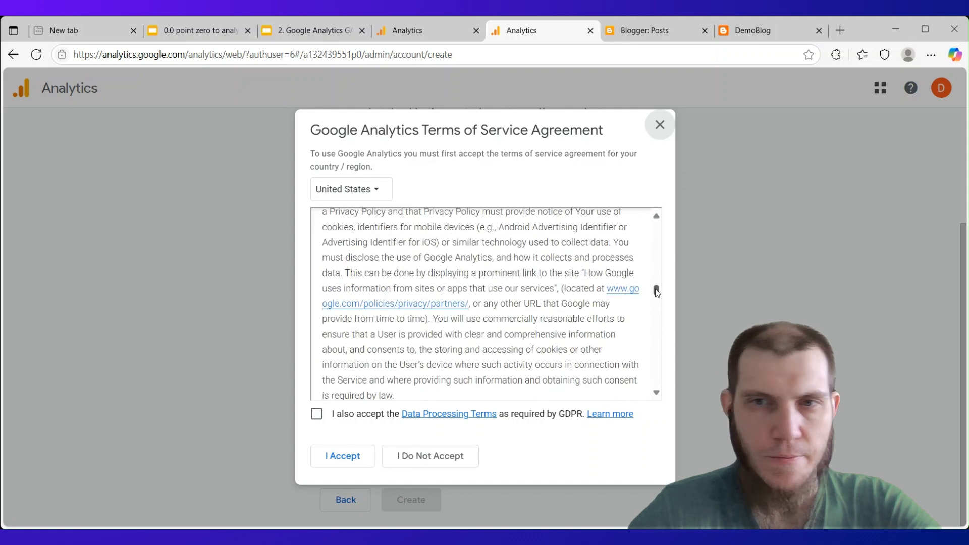
pyautogui.moveTo(656, 287); pyautogui.dragTo(644, 393)
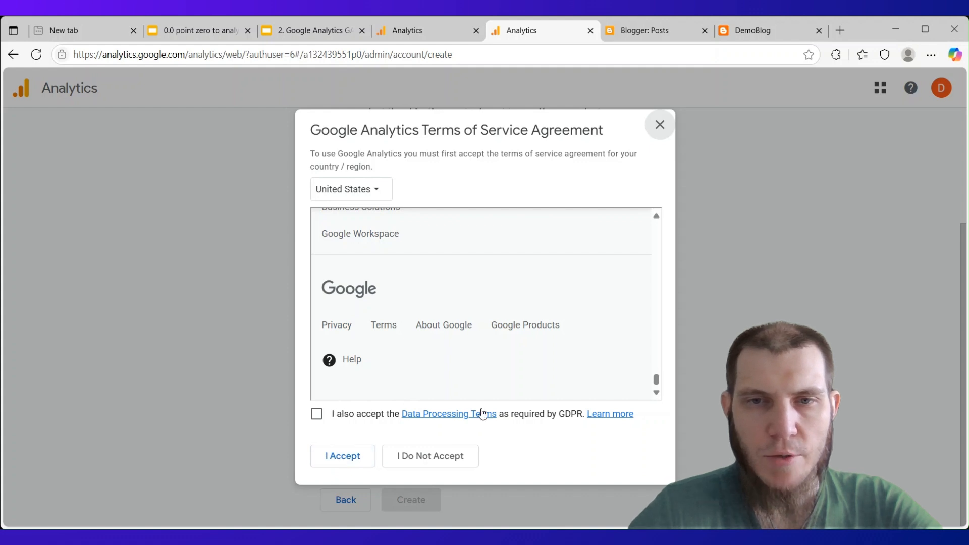
pyautogui.moveTo(333, 410); pyautogui.dragTo(638, 408)
pyautogui.click(630, 435)
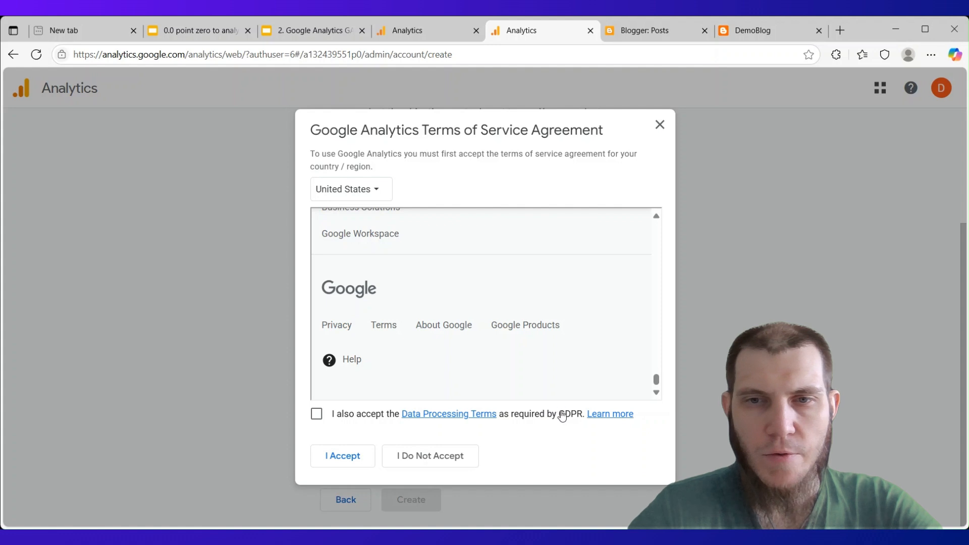
pyautogui.moveTo(559, 415); pyautogui.dragTo(582, 415)
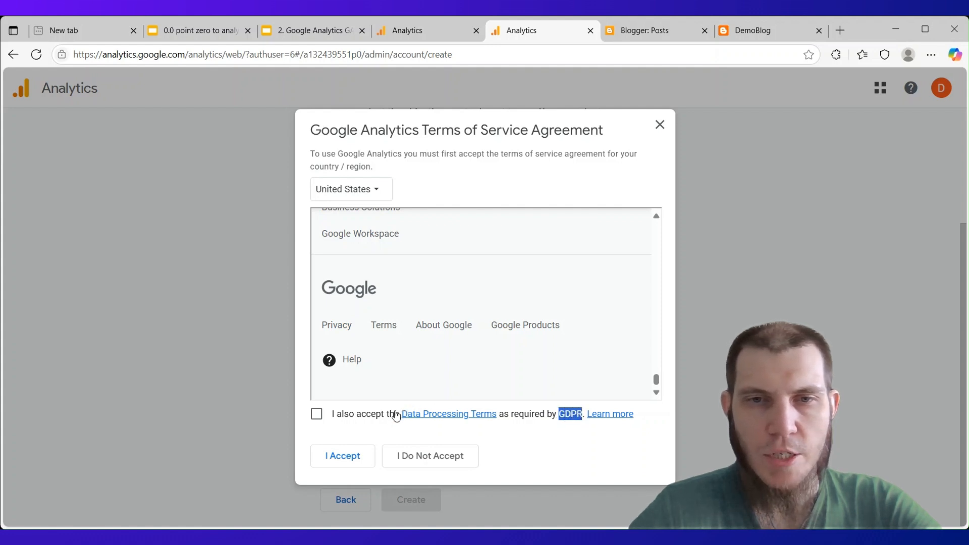
pyautogui.moveTo(396, 416); pyautogui.dragTo(502, 410)
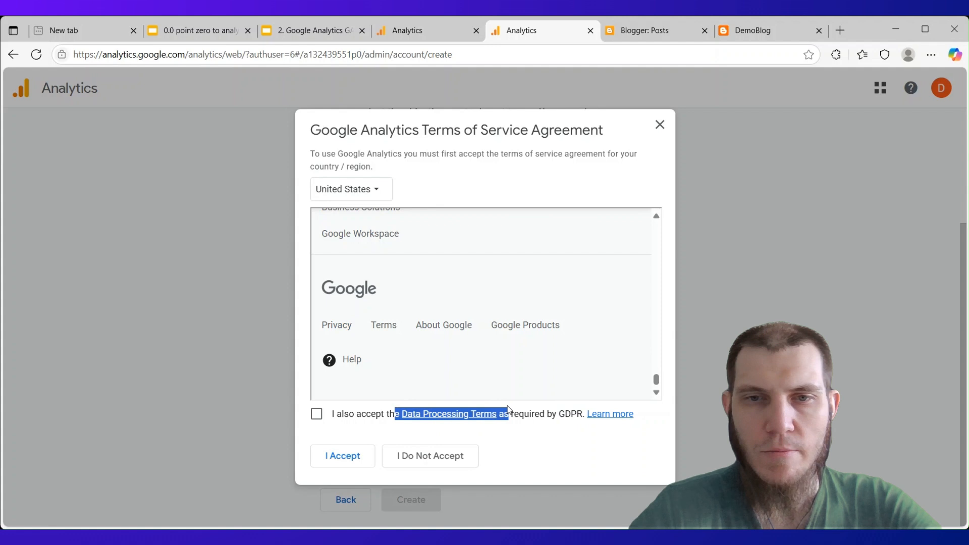
pyautogui.moveTo(508, 409); pyautogui.dragTo(558, 418)
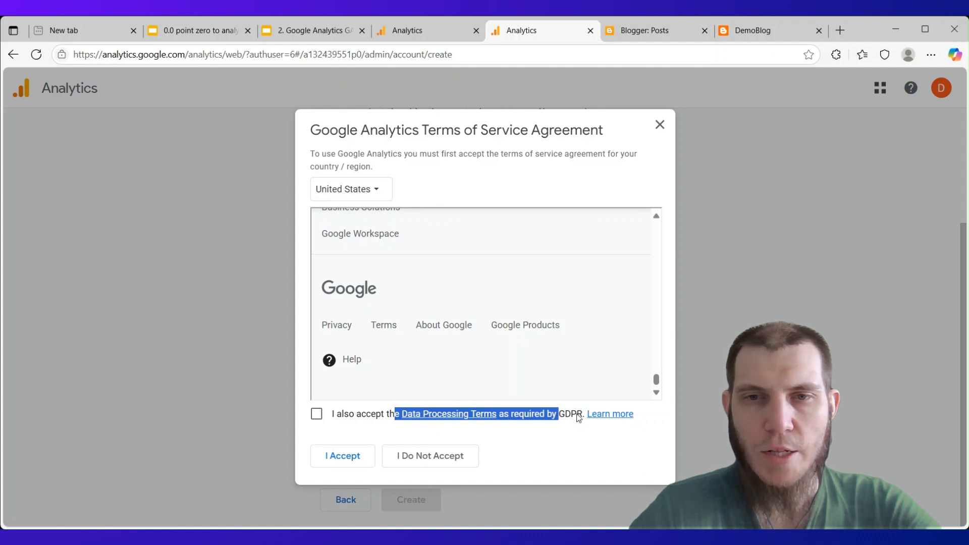
pyautogui.doubleClick(565, 416)
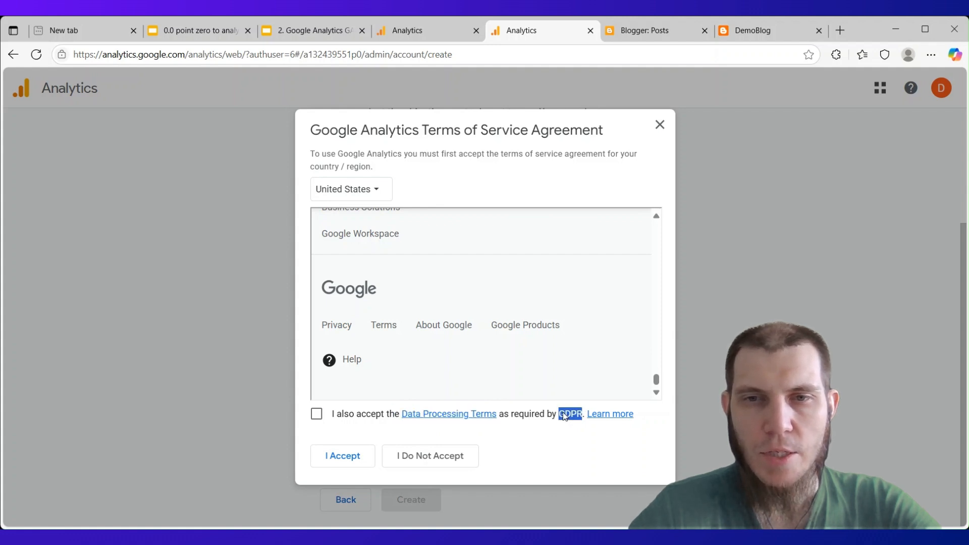
pyautogui.click(590, 181)
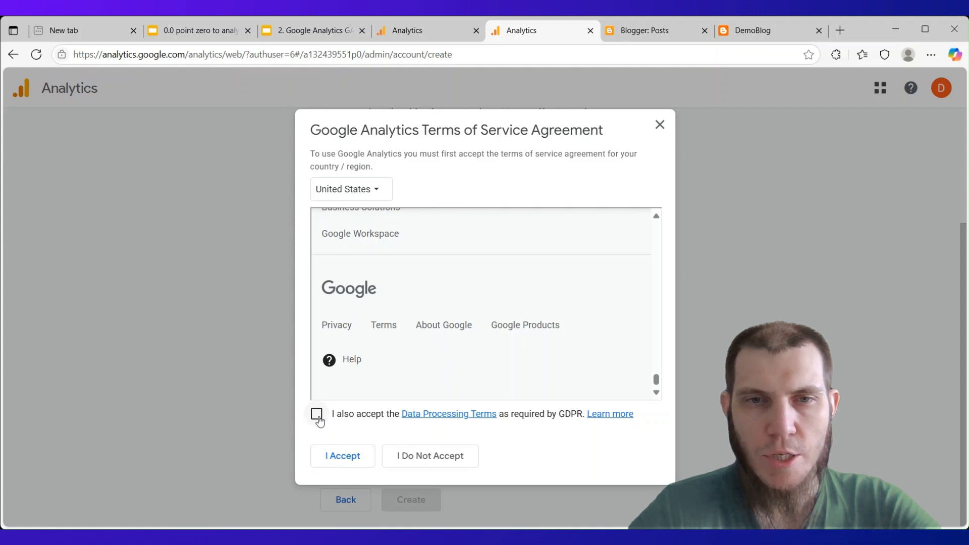
pyautogui.click(344, 458)
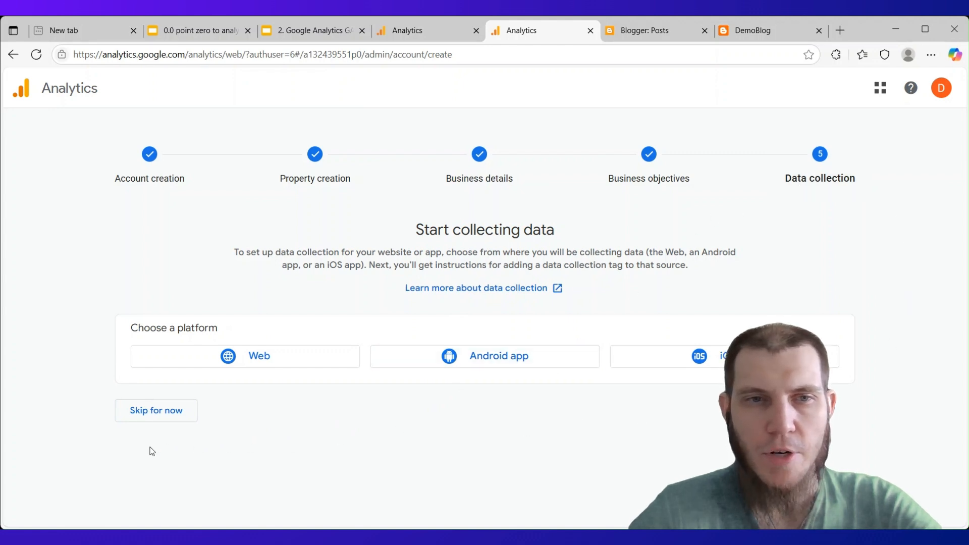
# Skip the data collection setup for now, continue to the property's Home page and dismiss the Reports snapshot templates tip.
pyautogui.click(164, 414)
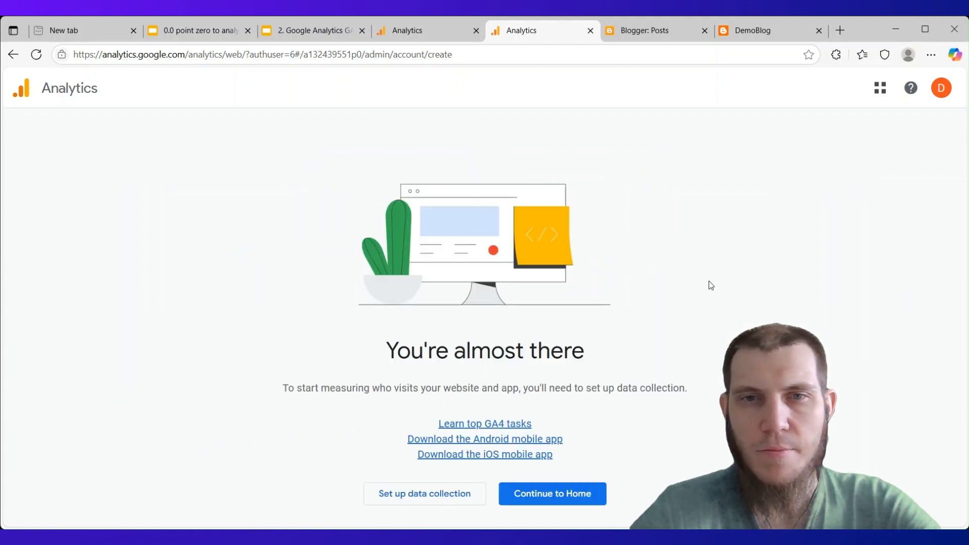
pyautogui.moveTo(695, 390); pyautogui.dragTo(456, 354)
pyautogui.click(456, 355)
pyautogui.moveTo(240, 402); pyautogui.dragTo(687, 388)
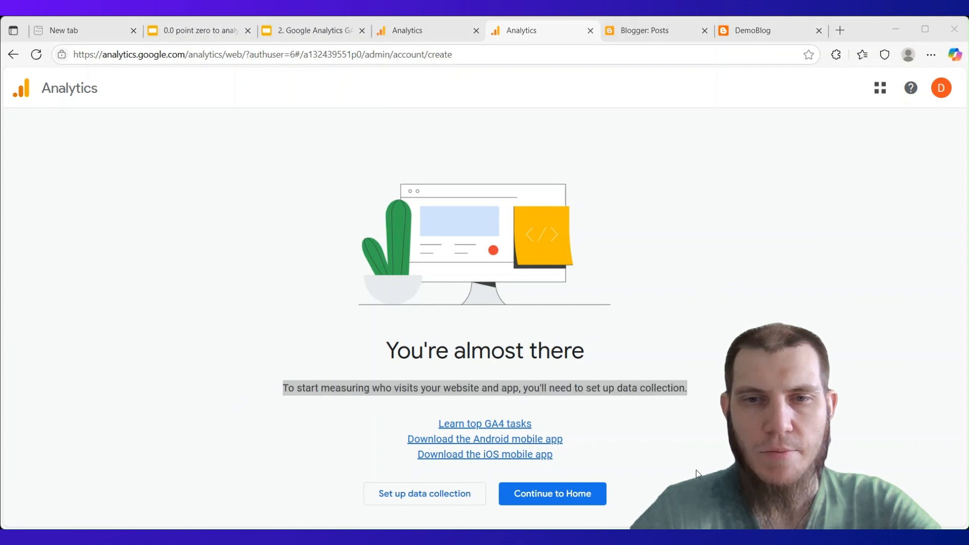
pyautogui.click(701, 346)
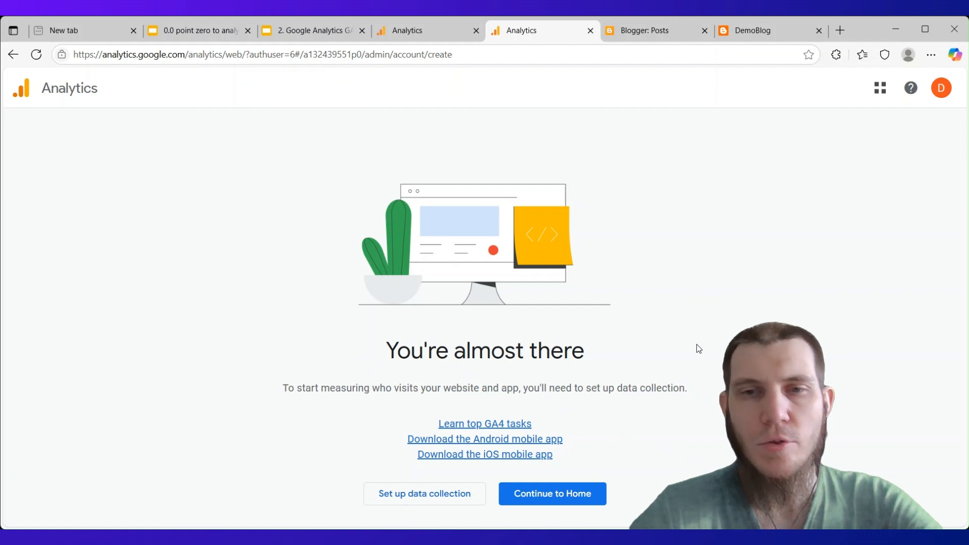
pyautogui.click(574, 500)
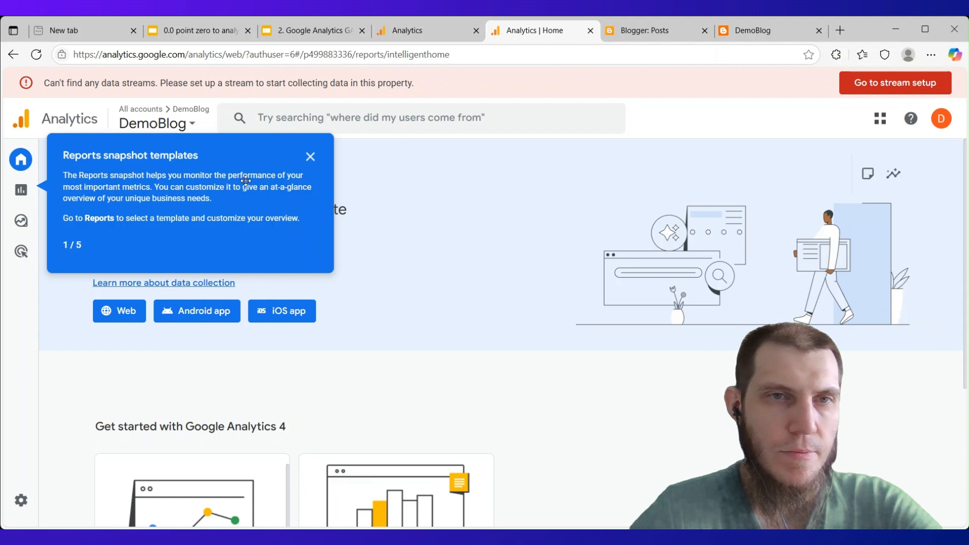
pyautogui.click(310, 157)
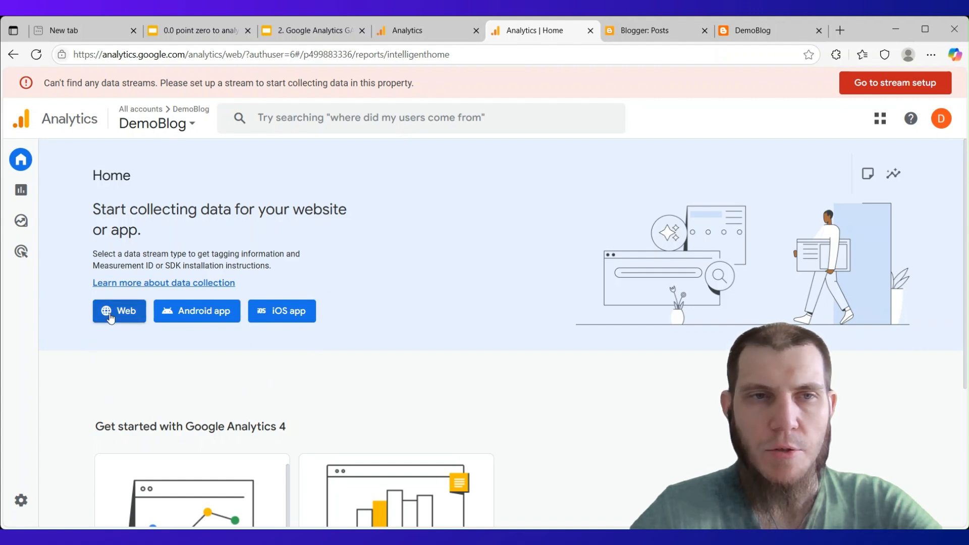
# View the property's Data streams page in the Admin settings and return to Home.
pyautogui.click(39, 498)
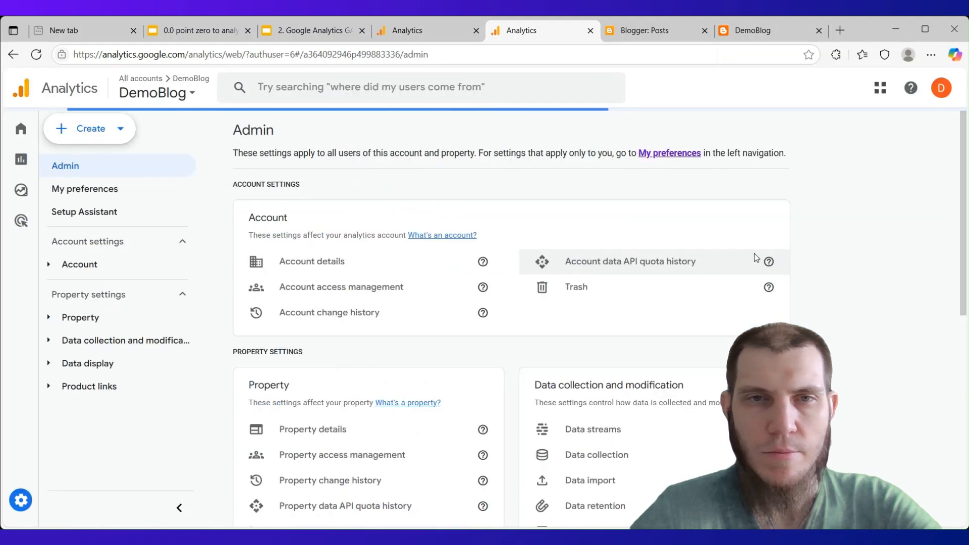
pyautogui.scroll(-3, 756, 258)
pyautogui.click(764, 301)
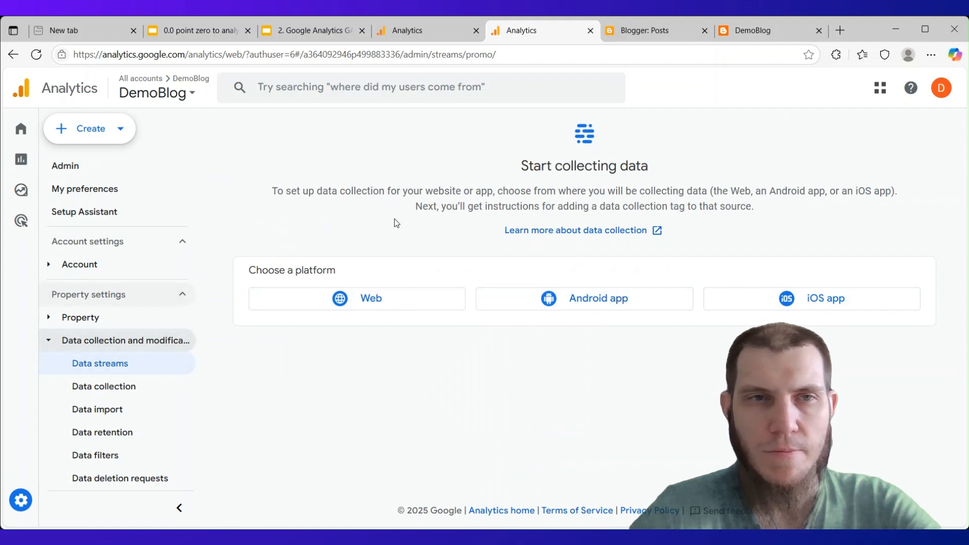
pyautogui.moveTo(23, 141)
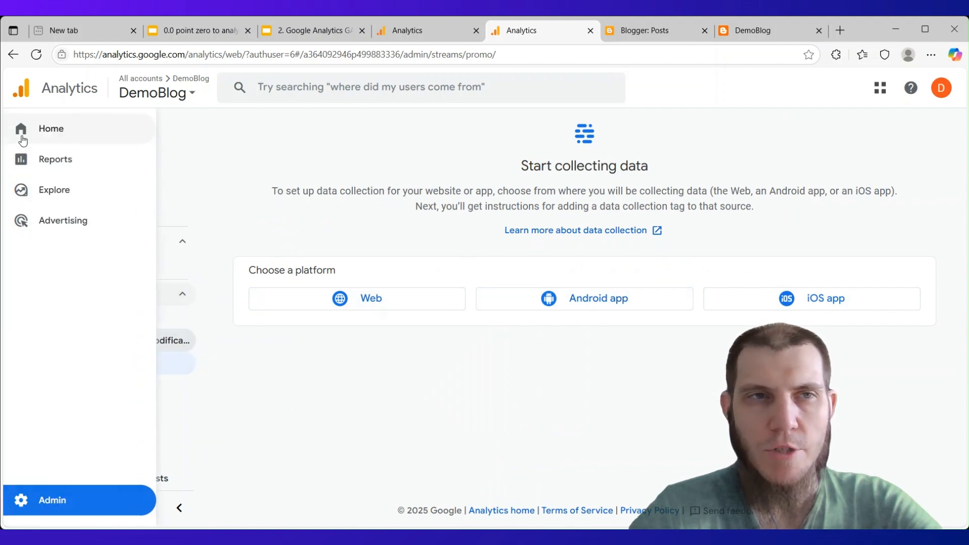
pyautogui.click(61, 140)
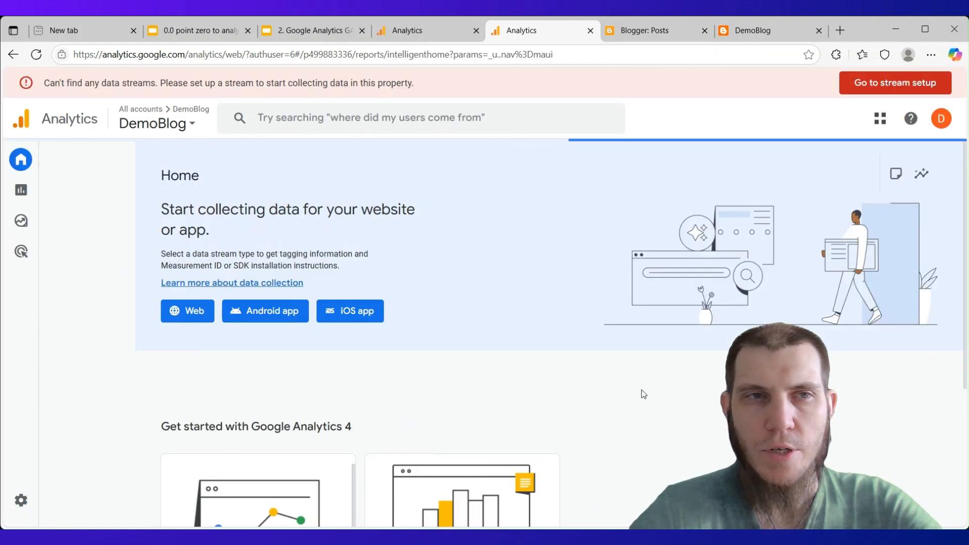
pyautogui.moveTo(26, 164)
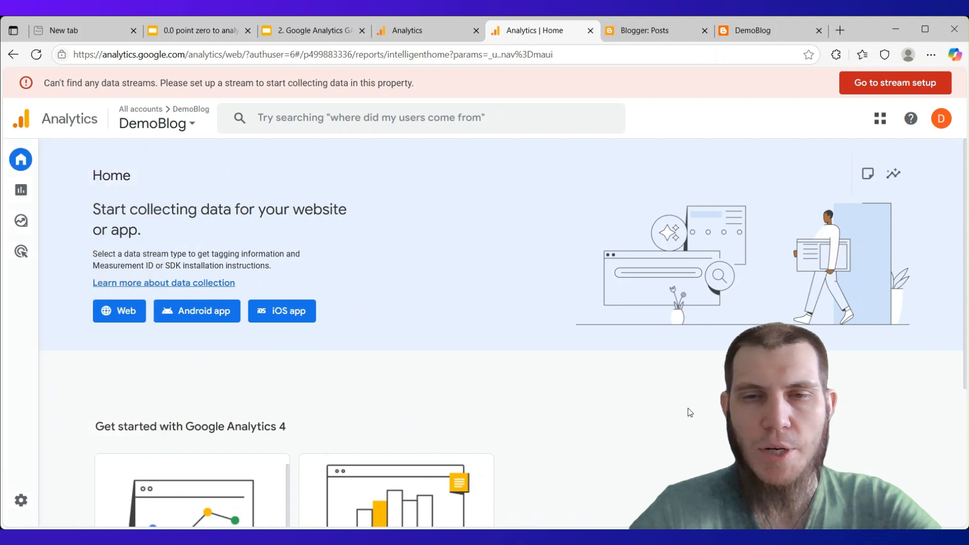